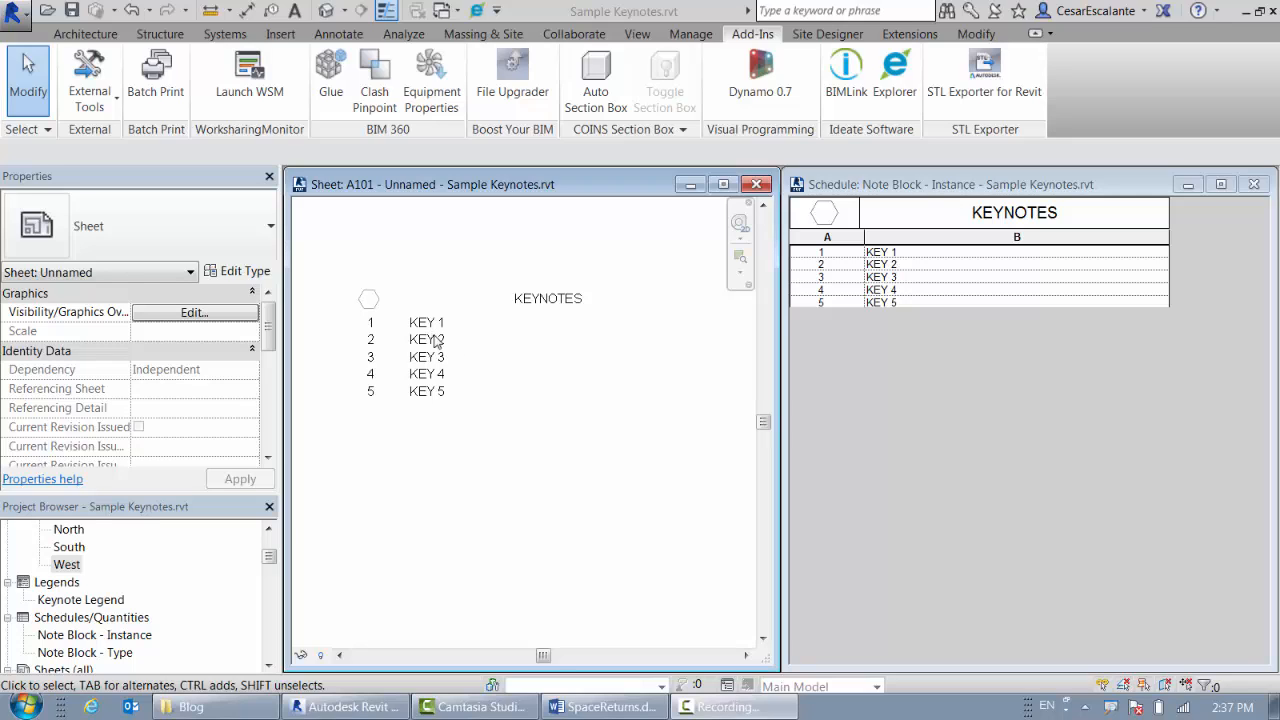
Step: Add a second line reading "line 2" to the KEY 1 description in the keynote schedule and check it on the sheet
left_click(453, 346)
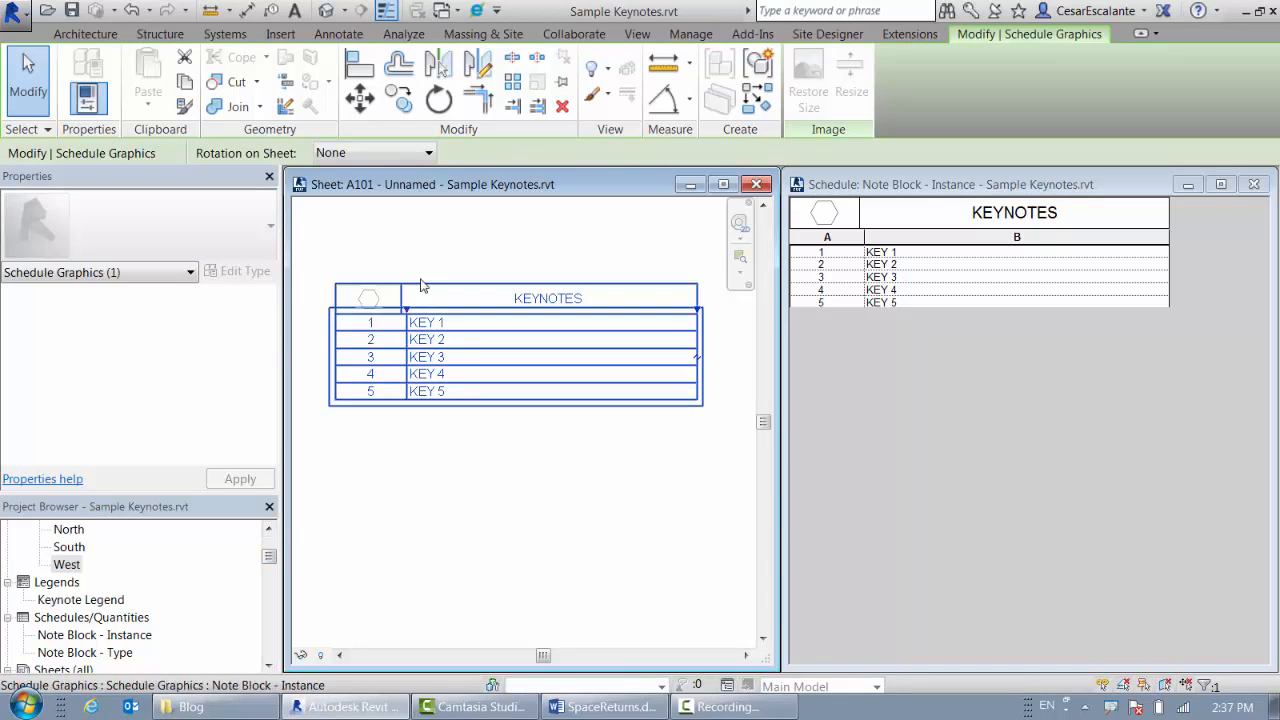
left_click(427, 450)
left_click(905, 262)
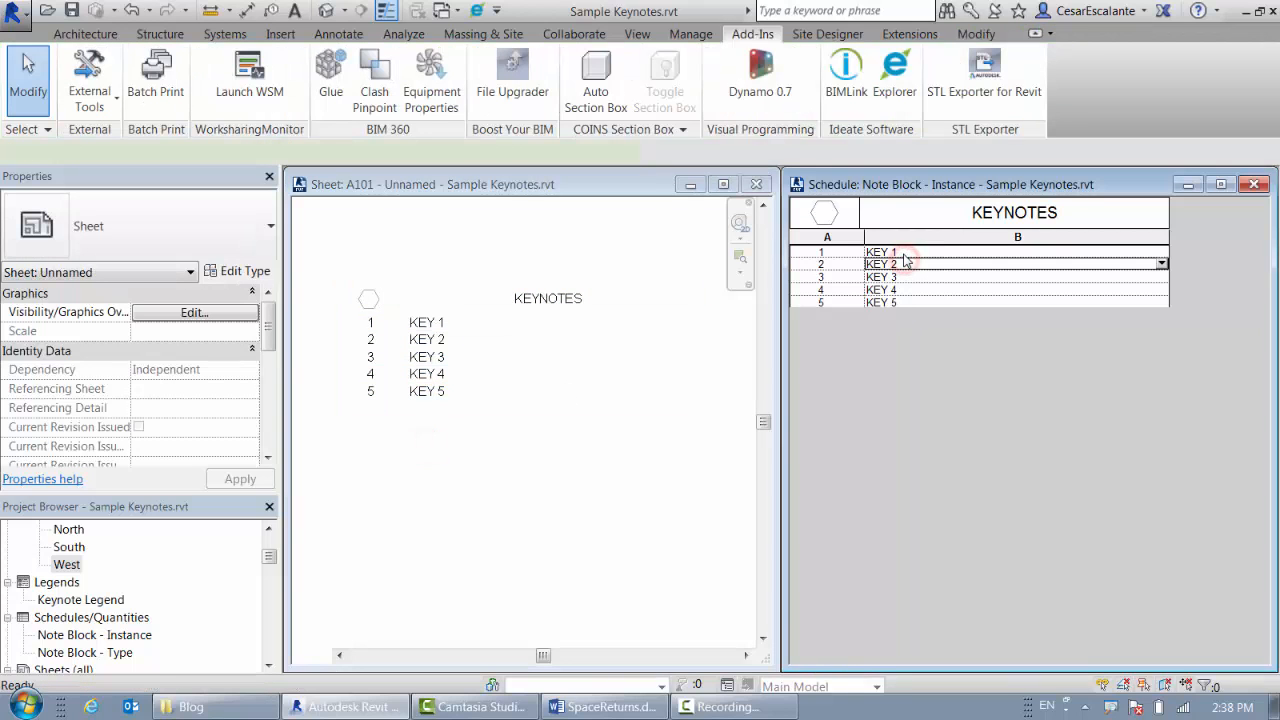
left_click(900, 252)
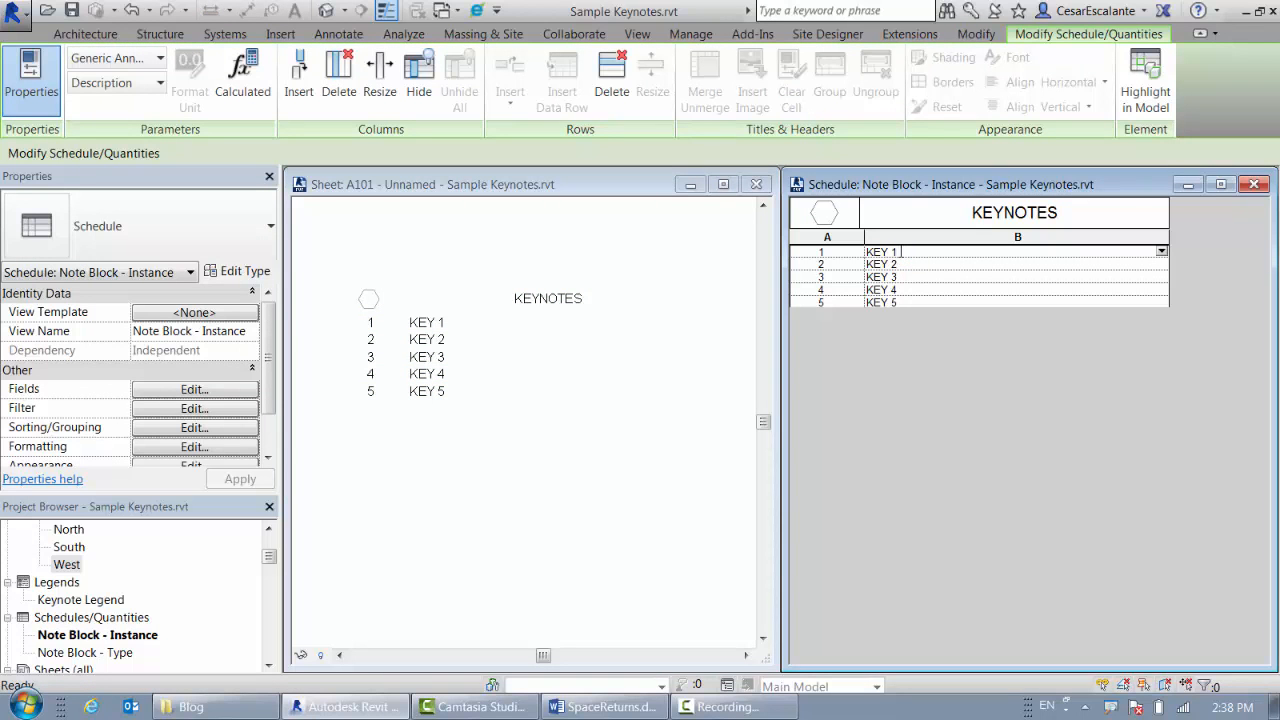
left_click(901, 252)
key("Return")
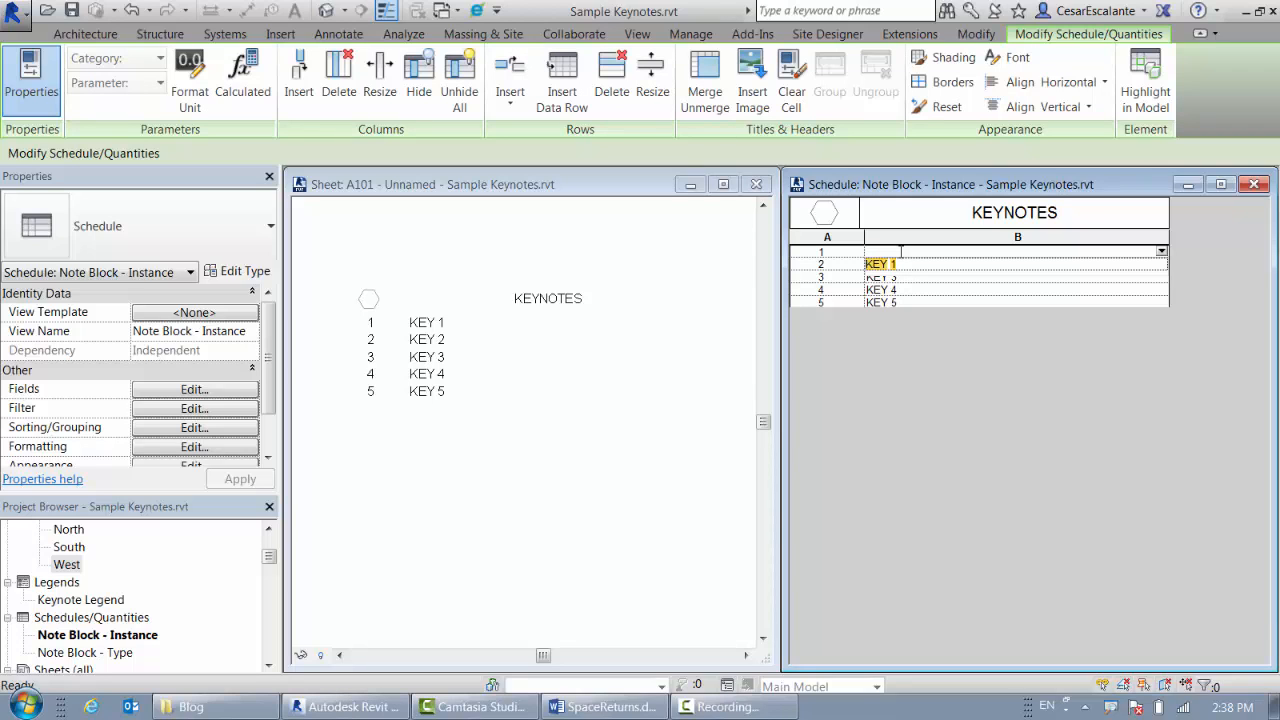
type("I")
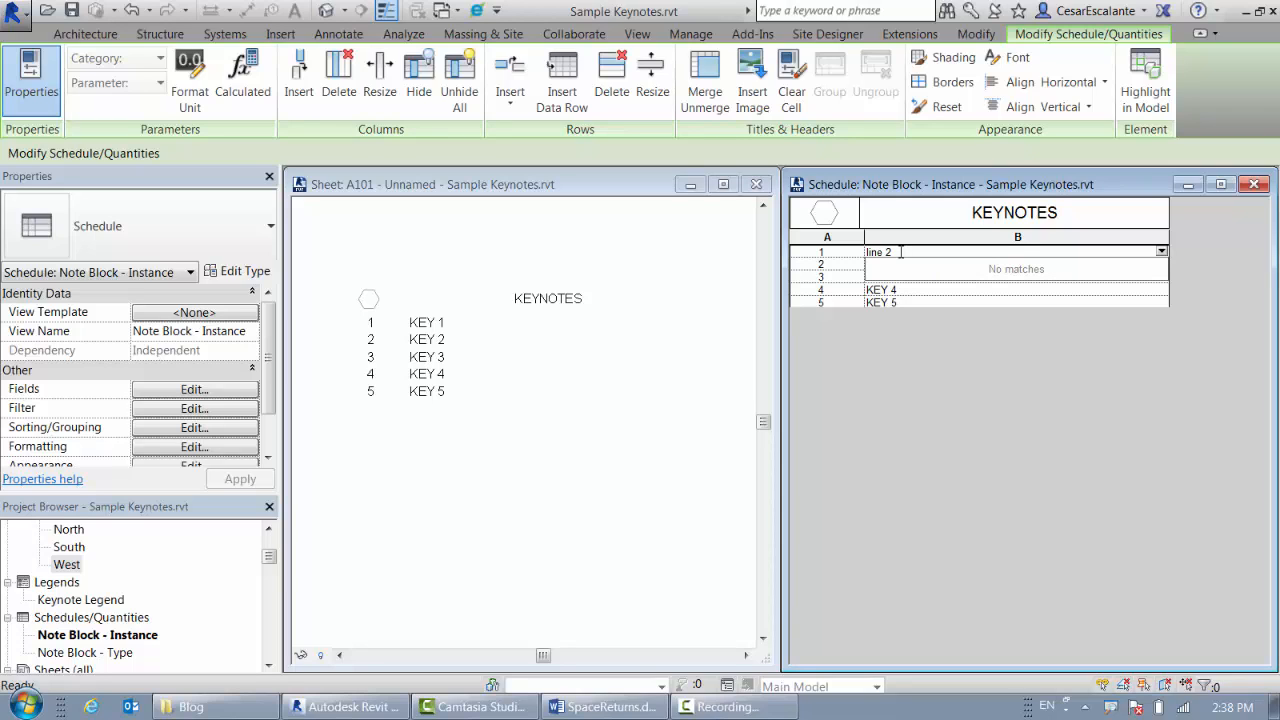
key("Return")
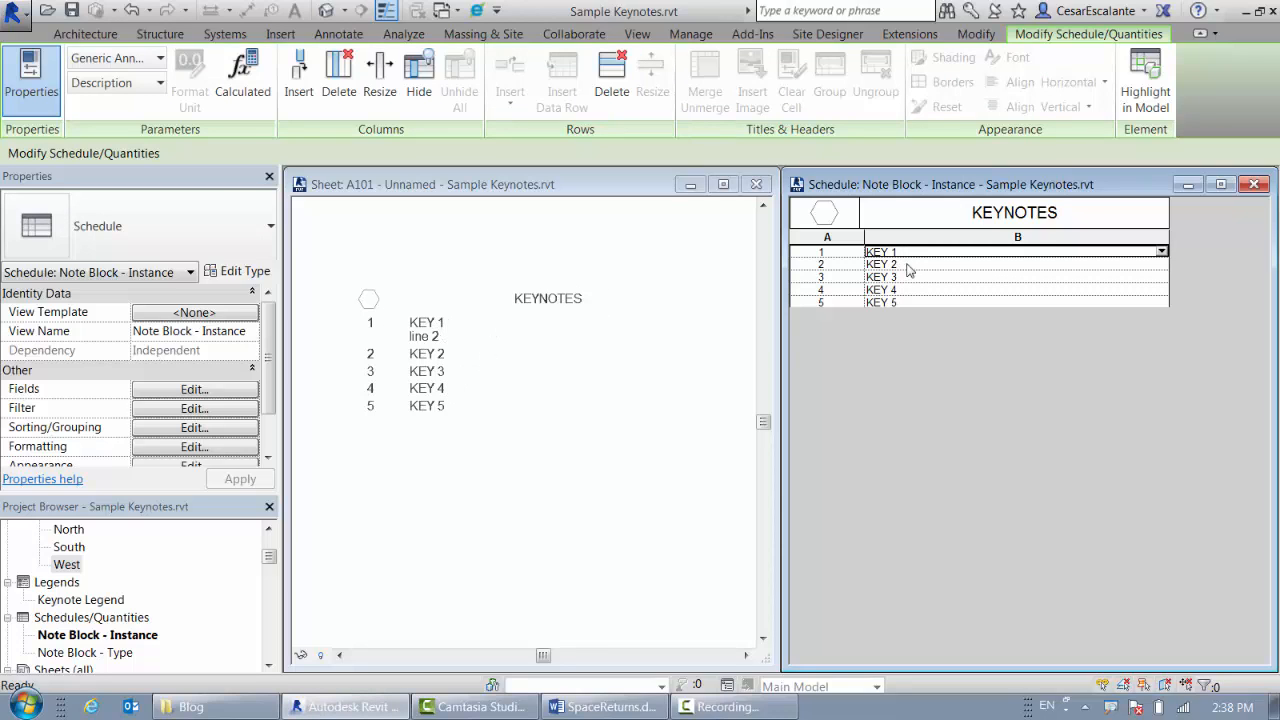
left_click(557, 427)
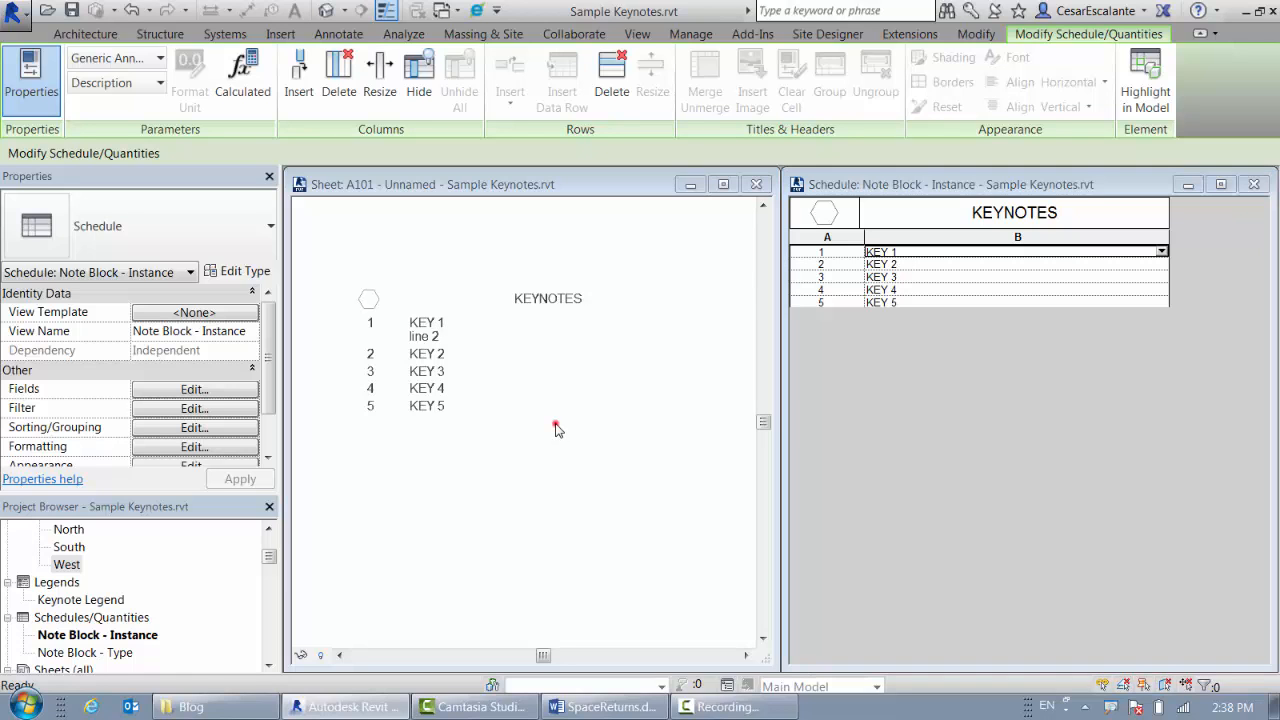
scroll(428, 365, "up", 2)
middle_click_drag(494, 361, 552, 357)
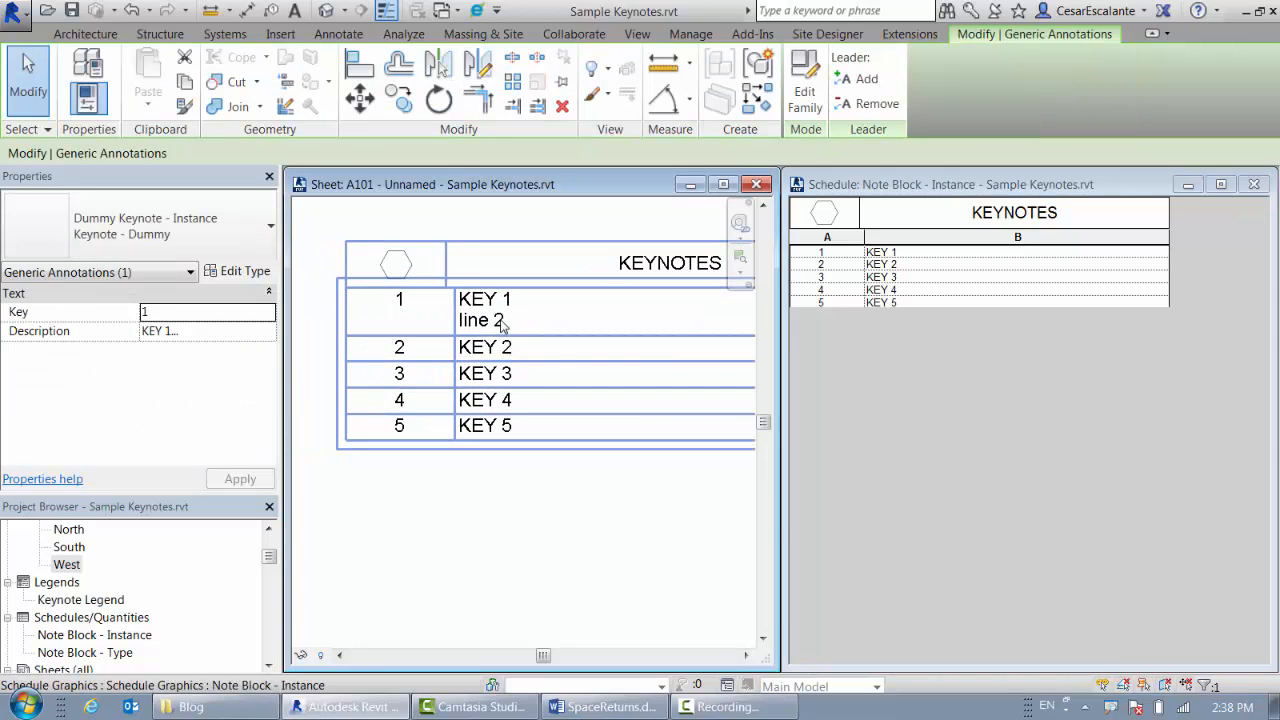
Step: Try to insert a line break after KEY 3 in the third keynote's description
left_click(907, 263)
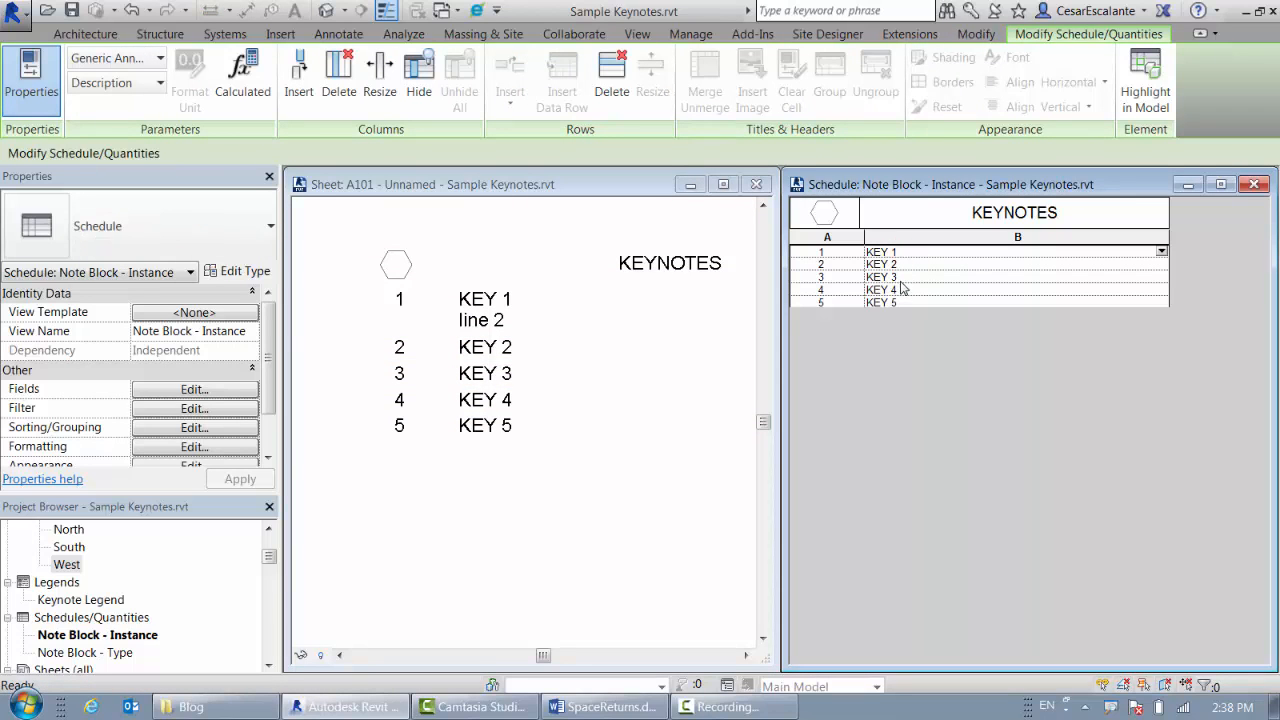
left_click(900, 277)
key("ctrl+Return")
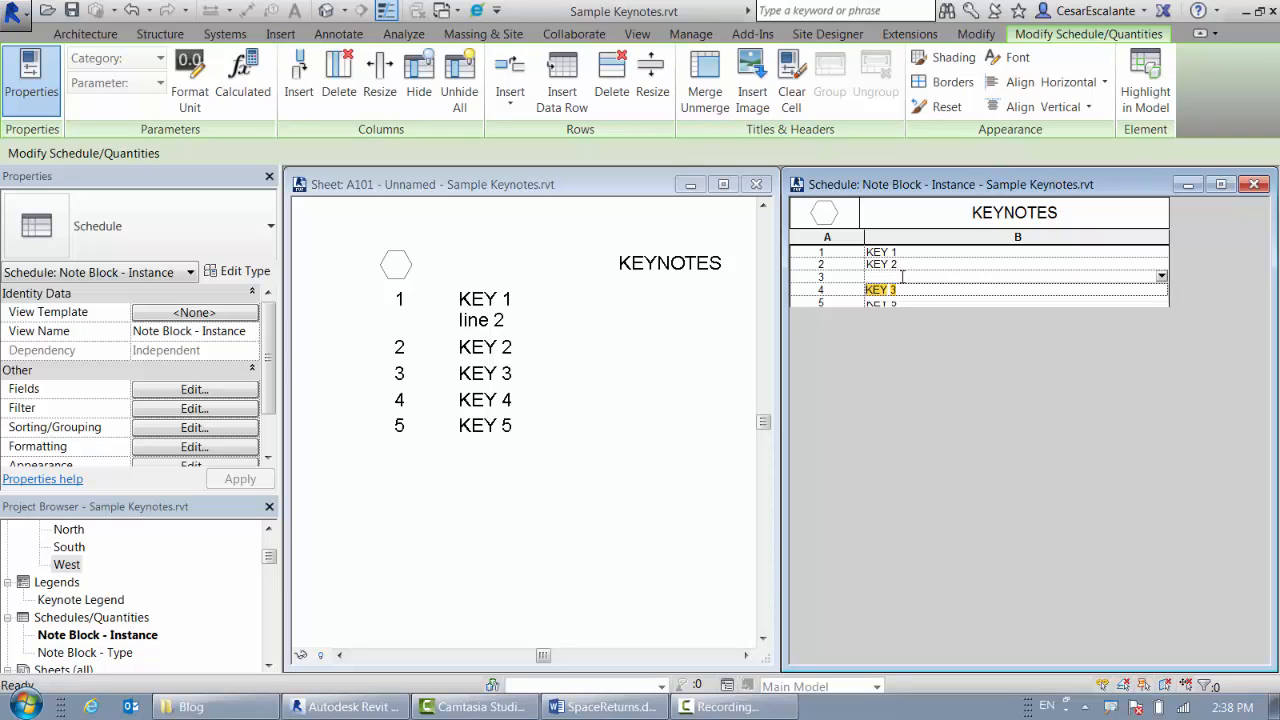
key("Escape")
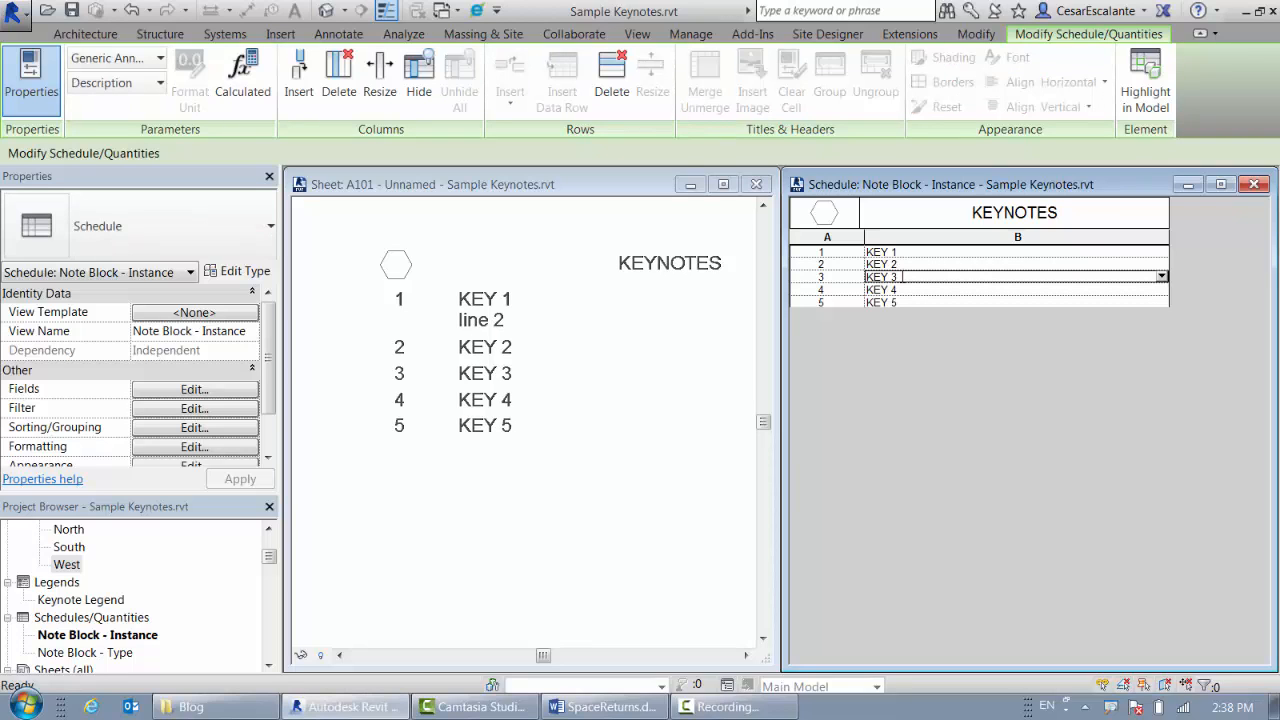
left_click(901, 277)
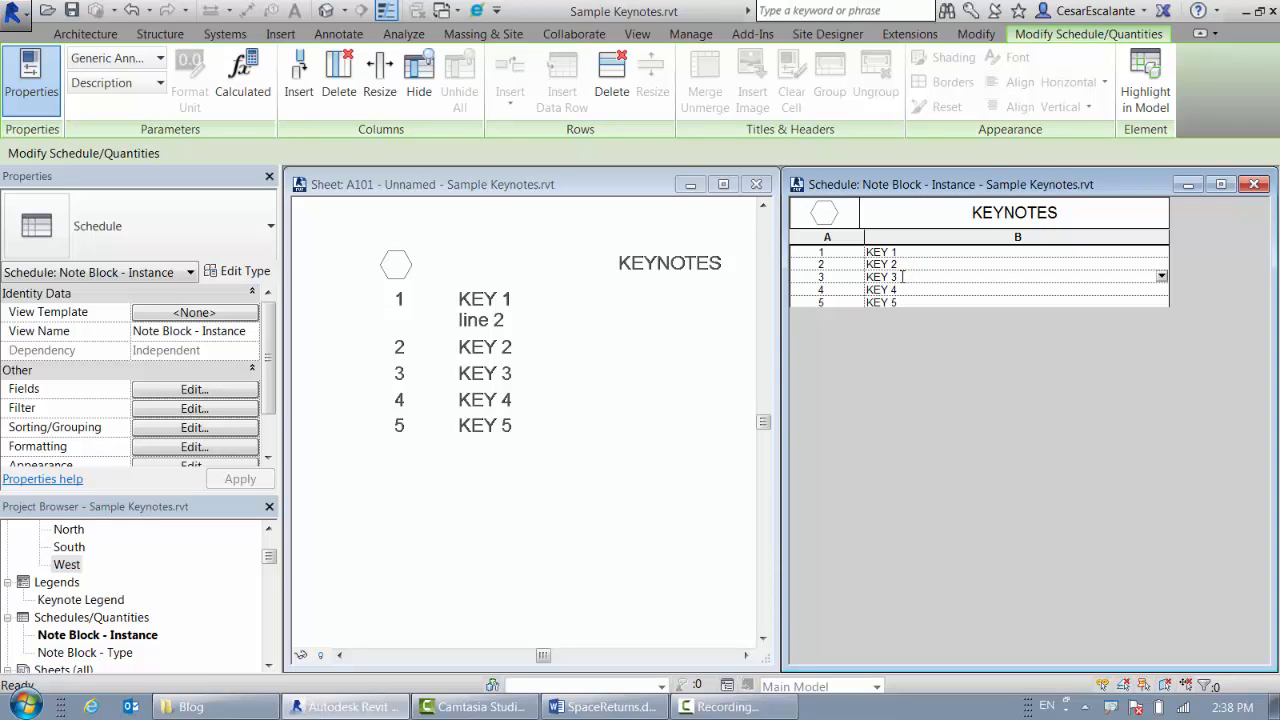
key("ctrl+Return")
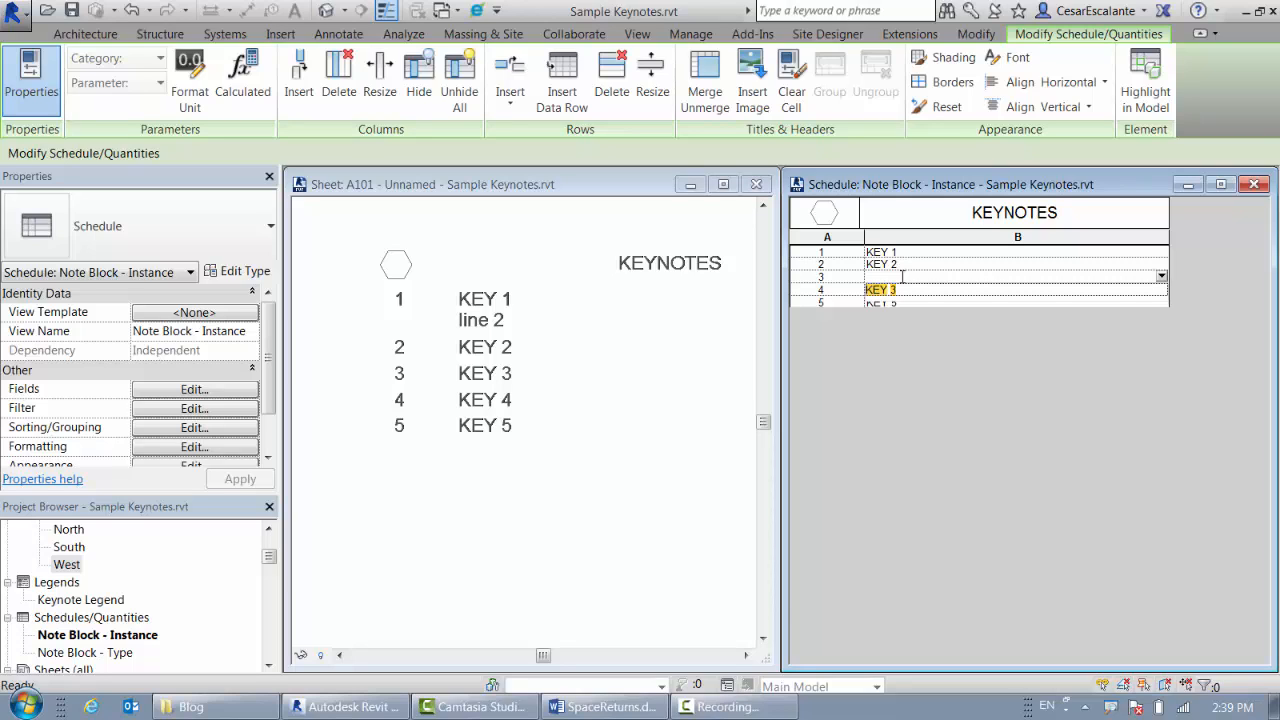
left_click(689, 339)
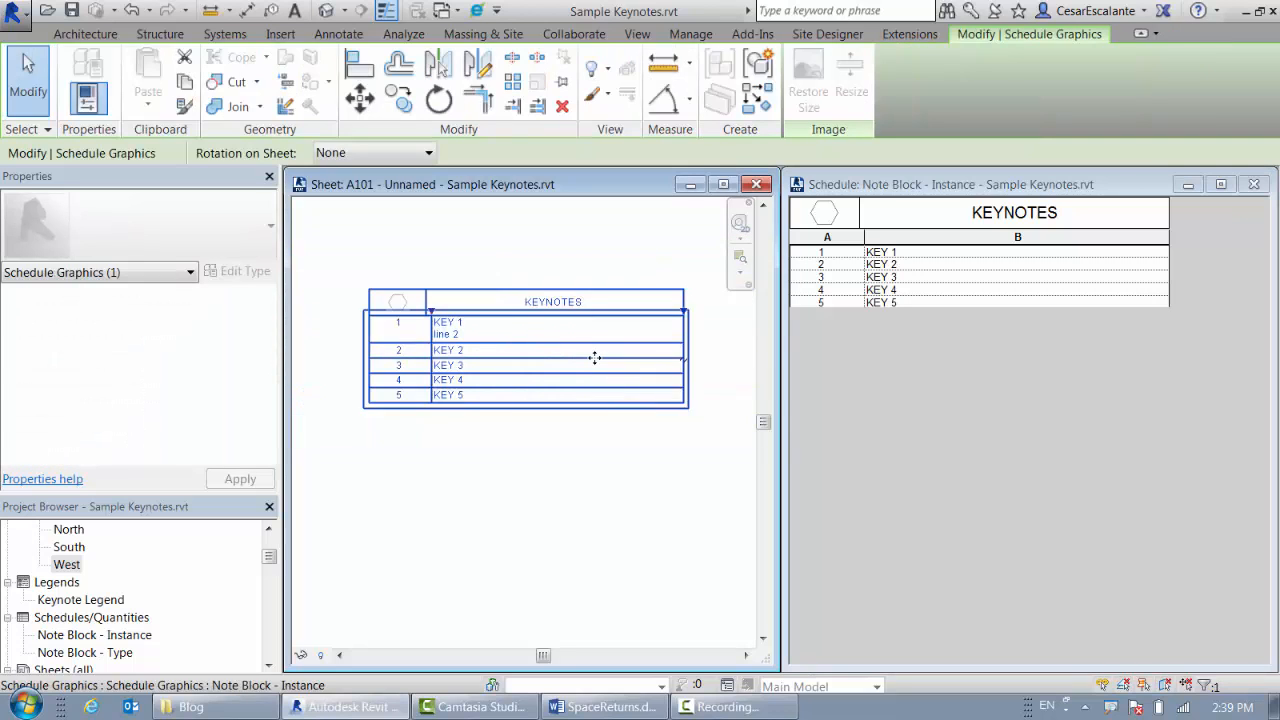
left_click(891, 396)
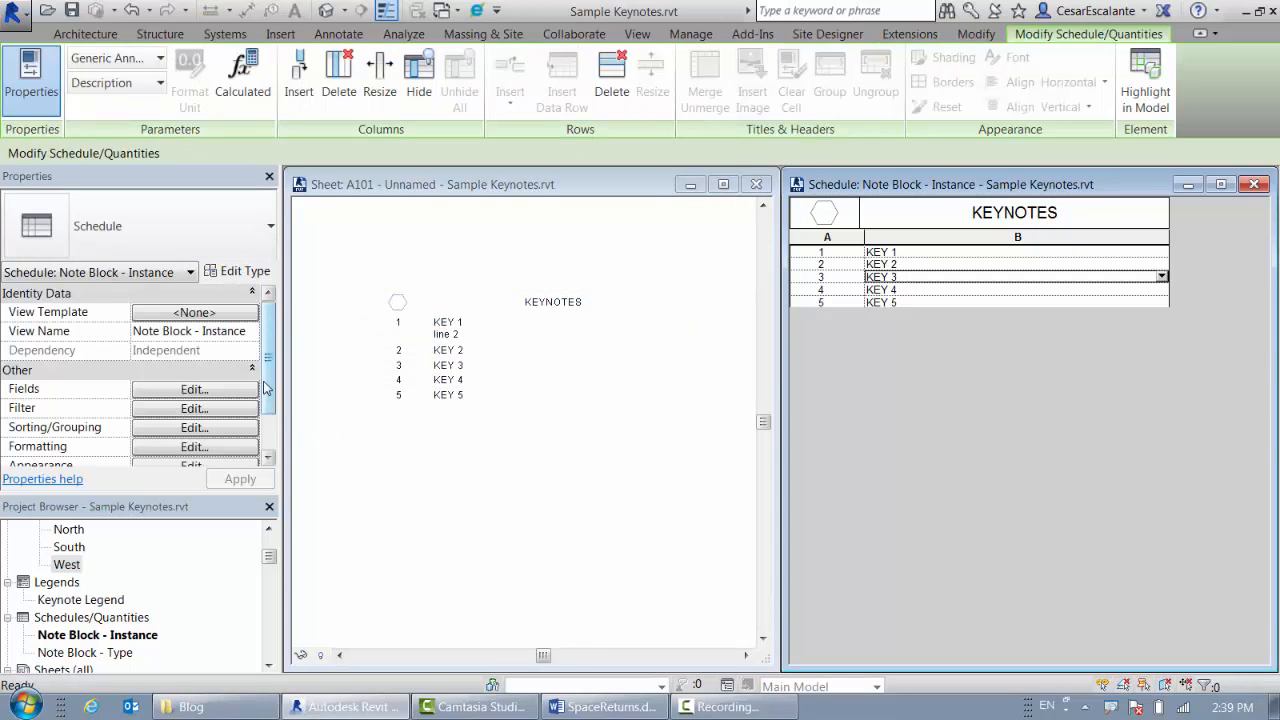
left_click_drag(266, 388, 273, 440)
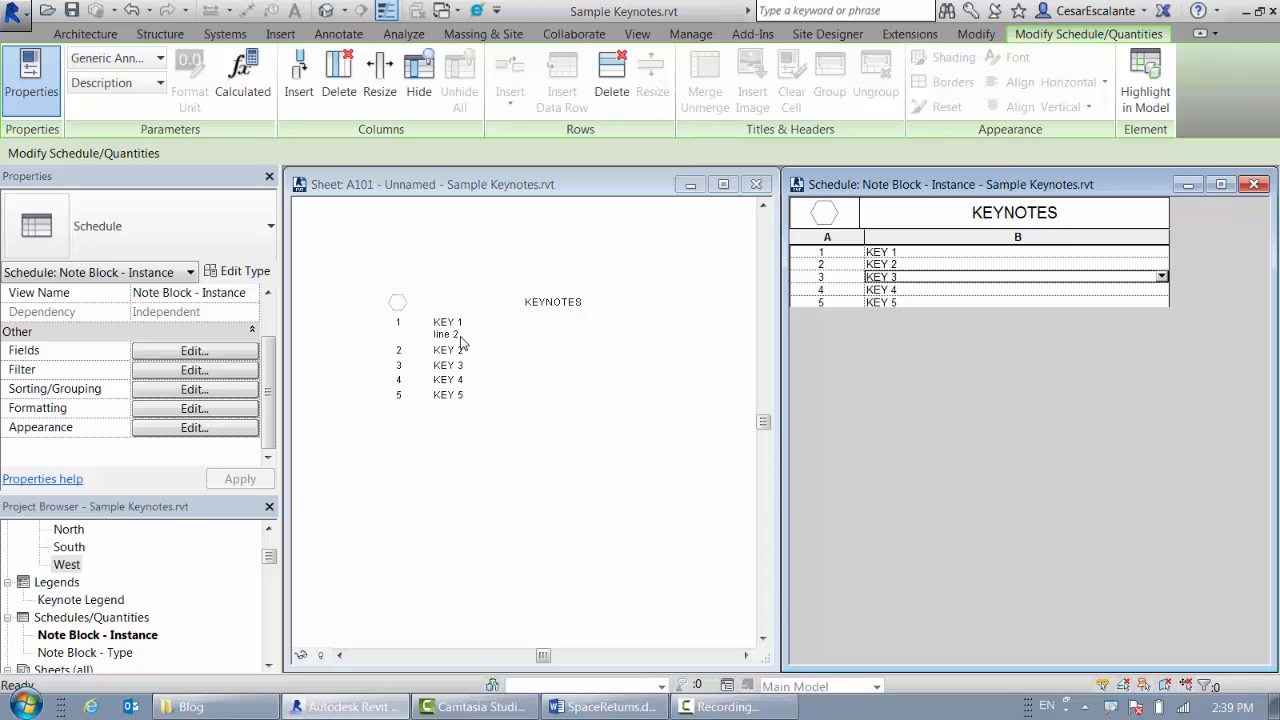
left_click(490, 352)
scroll(494, 354, "up", 2)
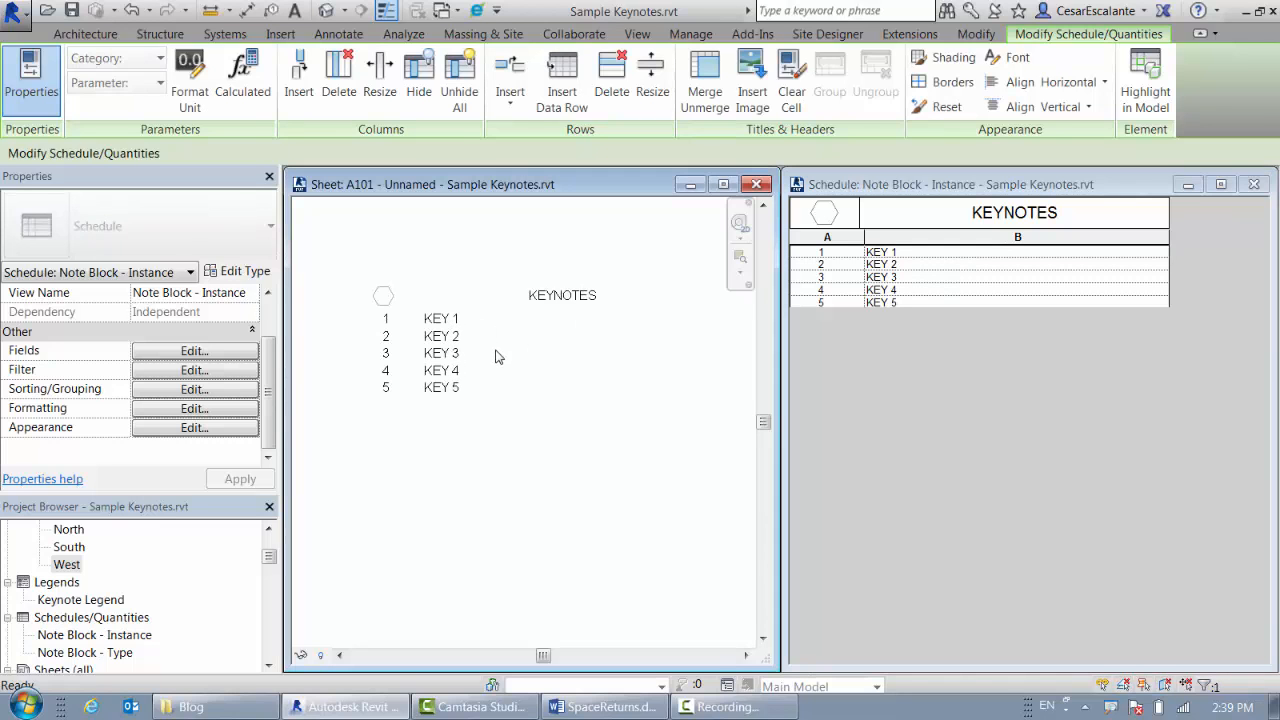
middle_click_drag(526, 359, 588, 340)
Step: Add an Integer instance parameter named "Carriage", grouped under Other, to the note block schedule's fields
left_click(1087, 386)
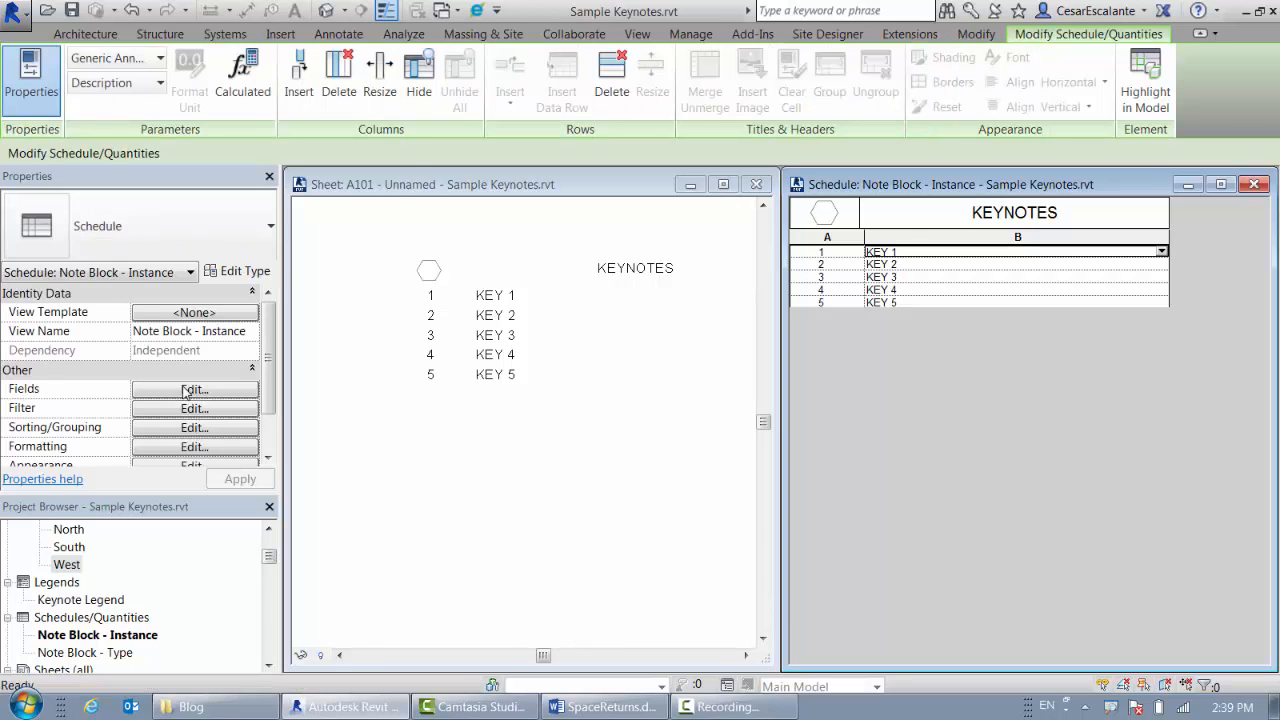
left_click(188, 391)
left_click(640, 327)
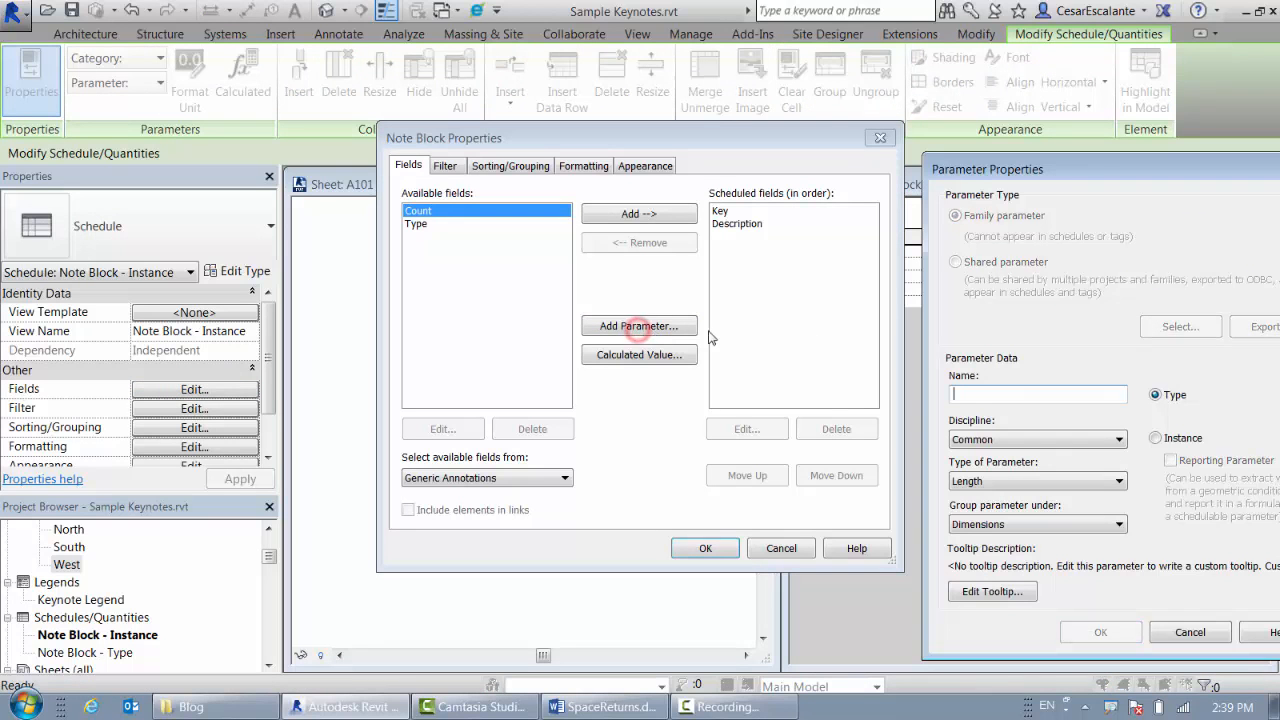
left_click_drag(1066, 170, 581, 150)
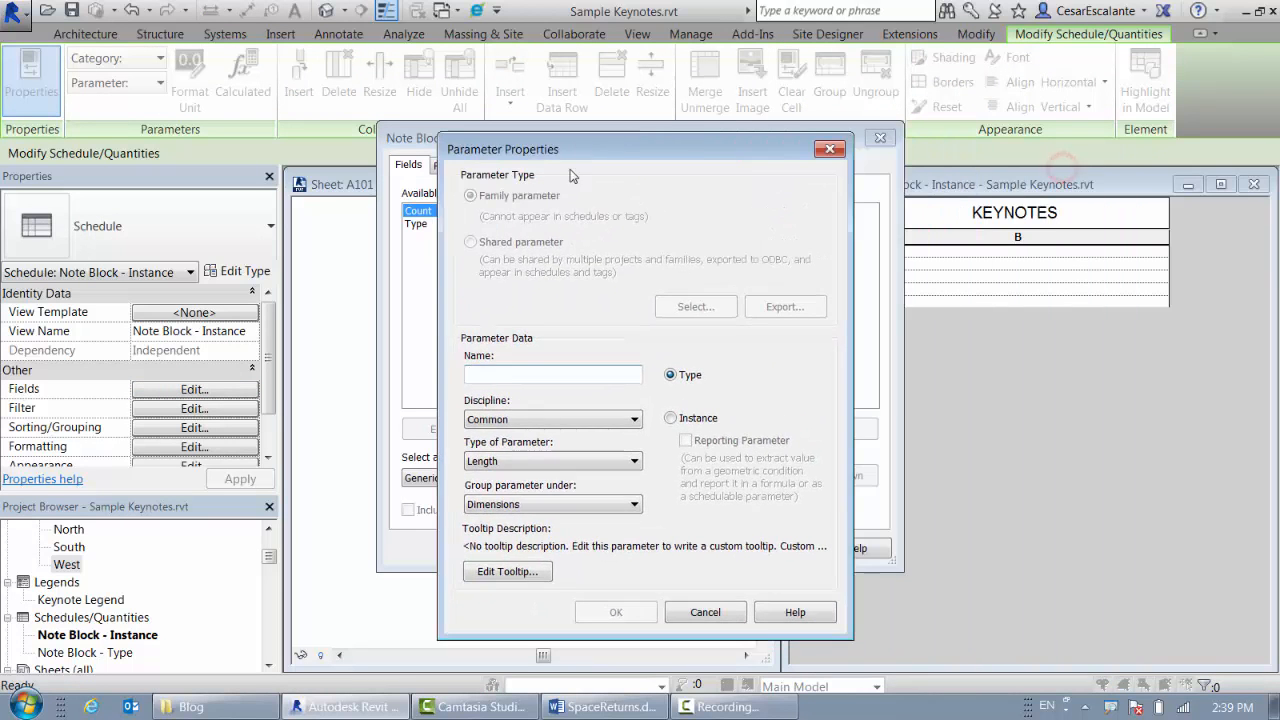
left_click(480, 374)
type("Car")
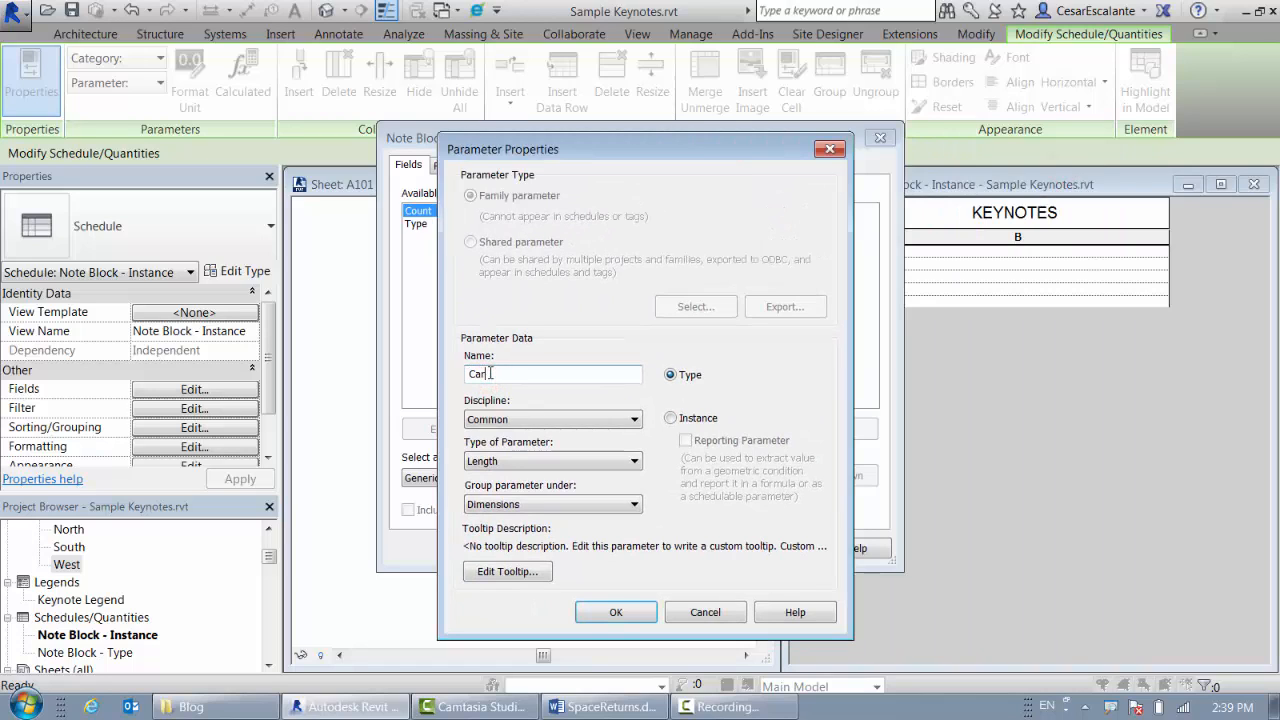
type("riage")
left_click(535, 459)
left_click(500, 491)
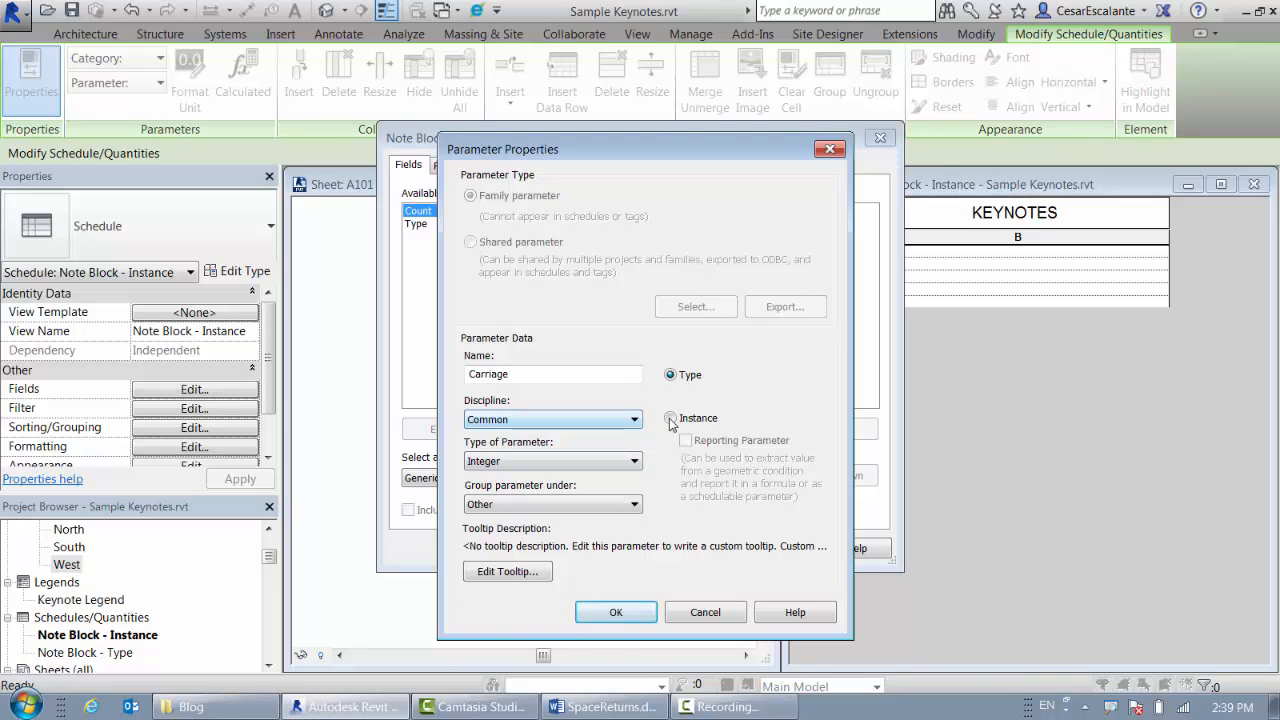
left_click(670, 418)
left_click(630, 610)
left_click(723, 548)
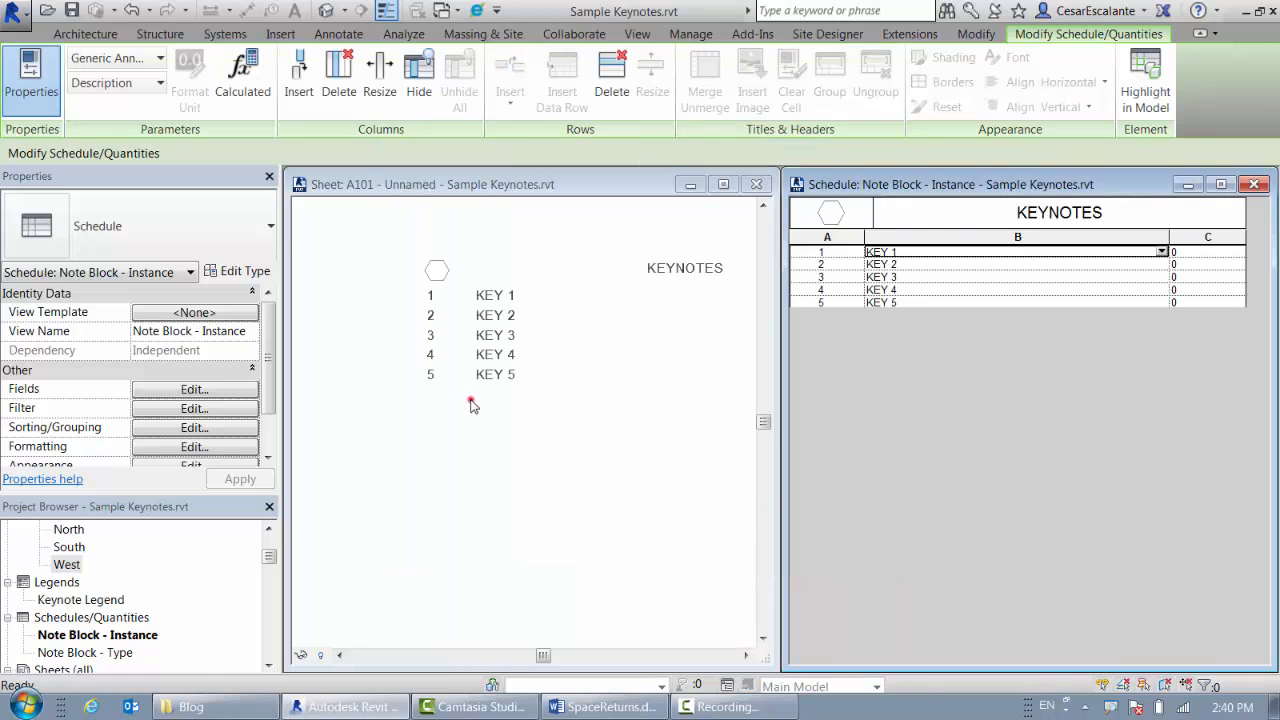
Step: Set the Carriage value to 10 for all five keynotes in the schedule
left_click(470, 400)
middle_click_drag(519, 416, 470, 392)
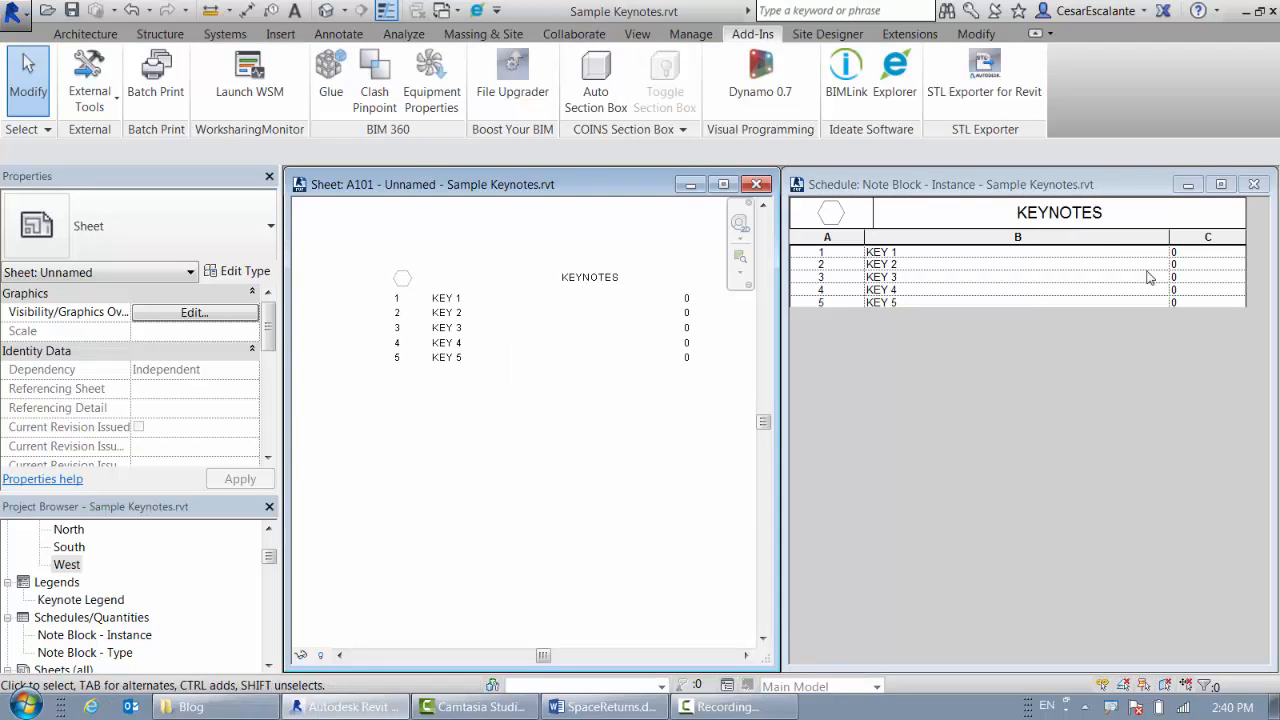
left_click(1188, 254)
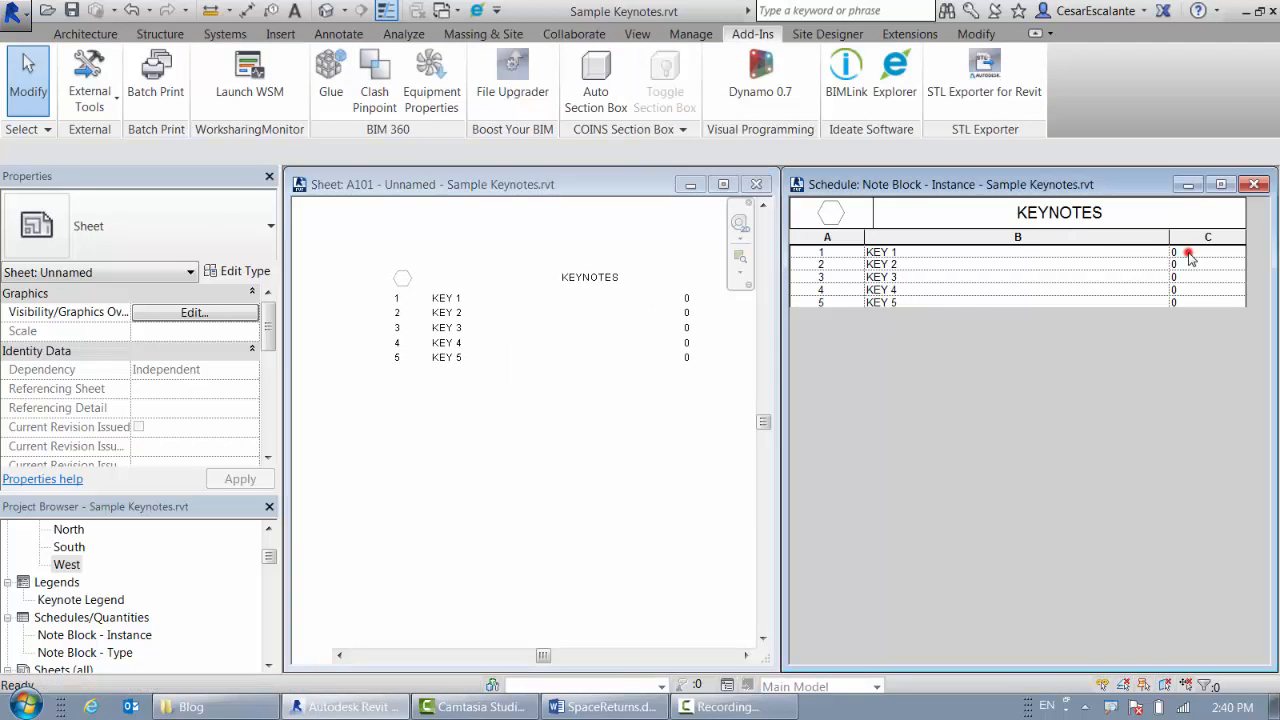
left_click(1181, 252)
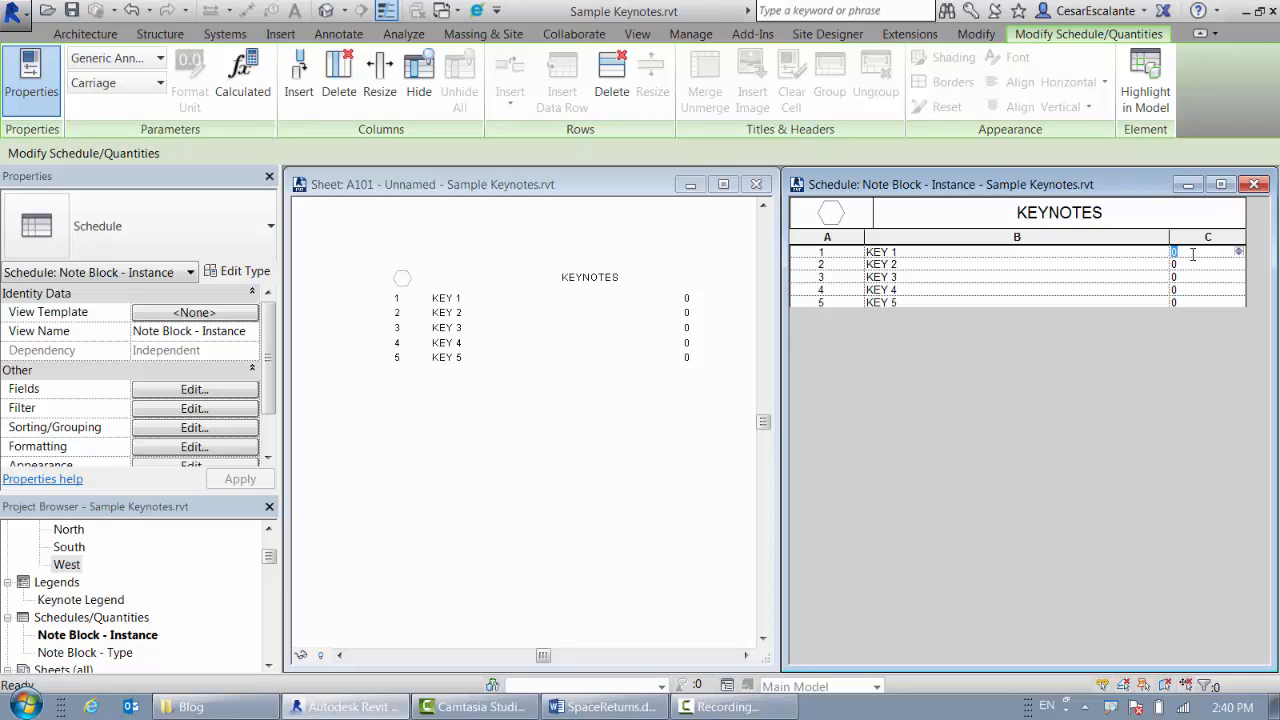
type("1")
left_click_drag(1189, 254, 1127, 252)
key("ctrl+c")
left_click(1176, 265)
key("ctrl+v")
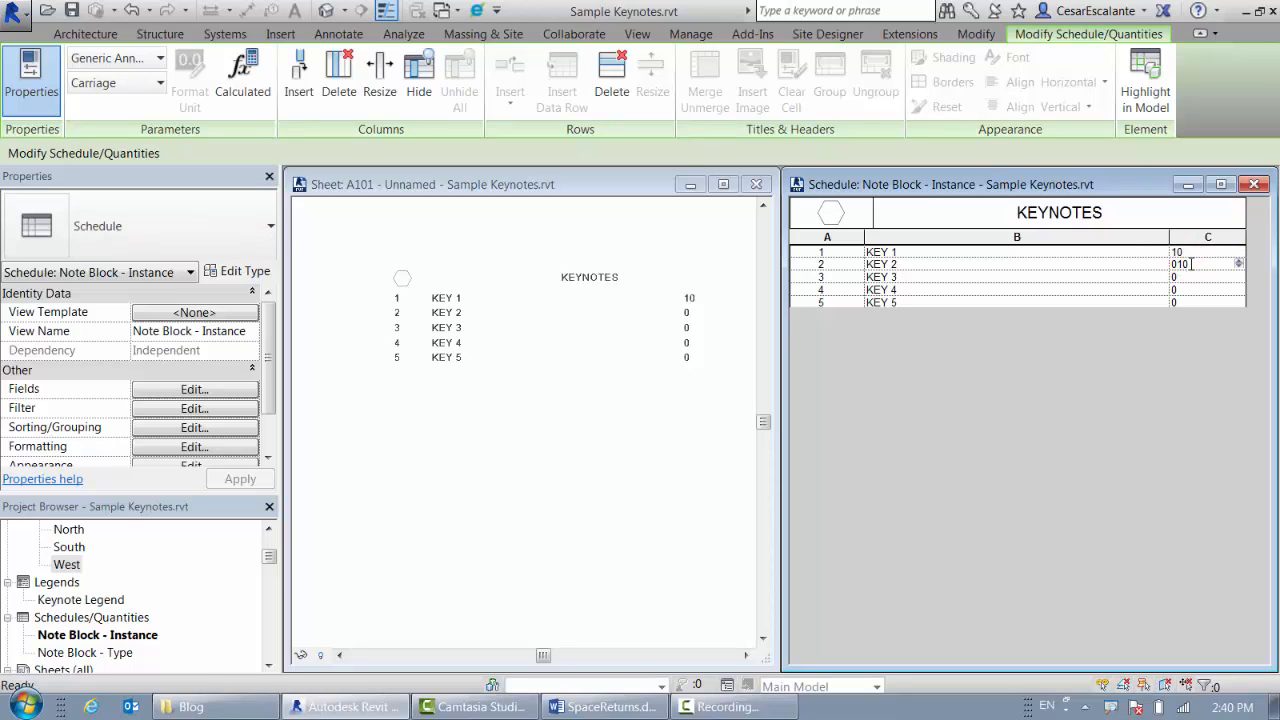
left_click(1180, 277)
key("ctrl+v")
left_click(1185, 290)
key("ctrl+v")
left_click(1187, 300)
Step: Narrow the Carriage column of the keynote schedule on the sheet until the two digits of 10 wrap onto separate lines
left_click(677, 340)
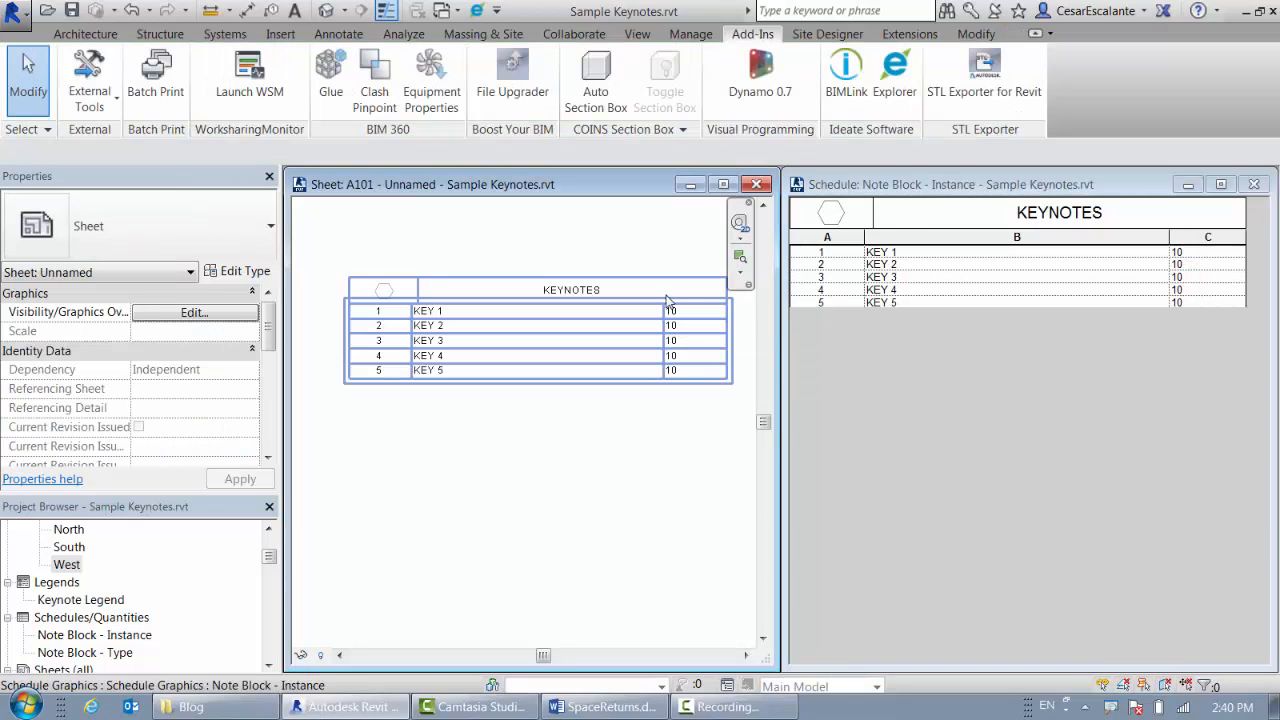
left_click(666, 305)
left_click_drag(727, 304, 677, 305)
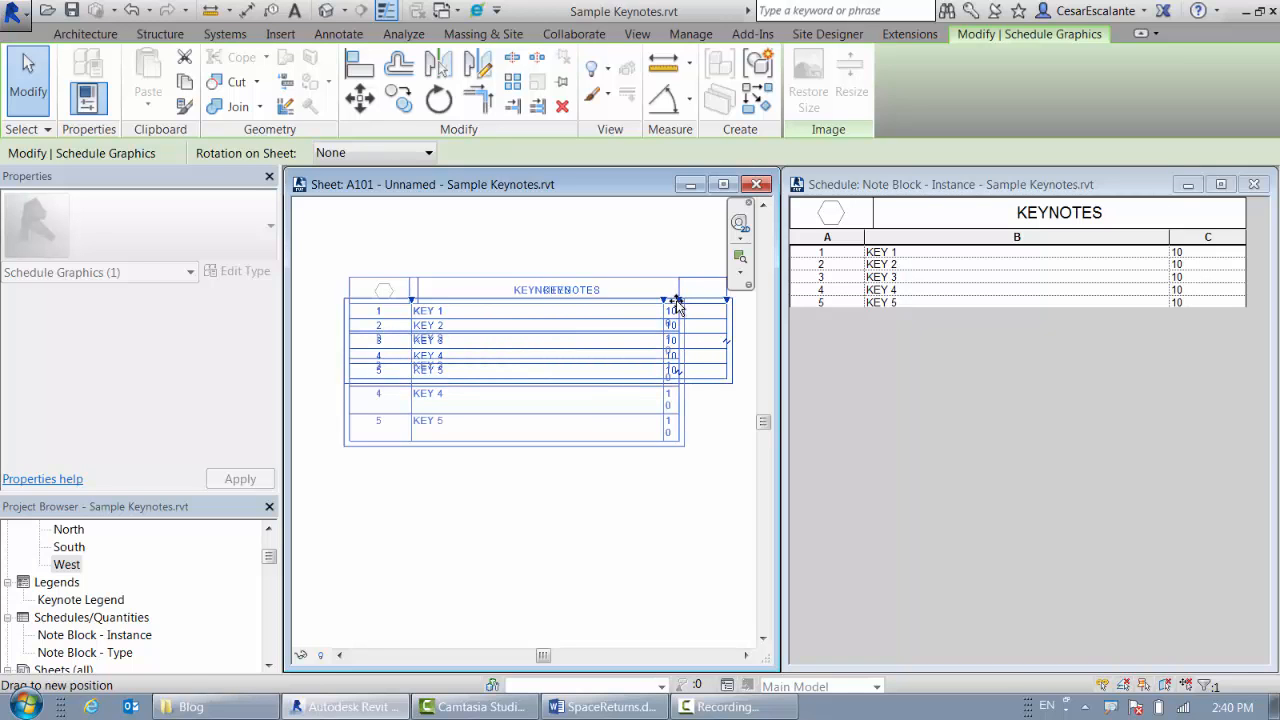
left_click(646, 500)
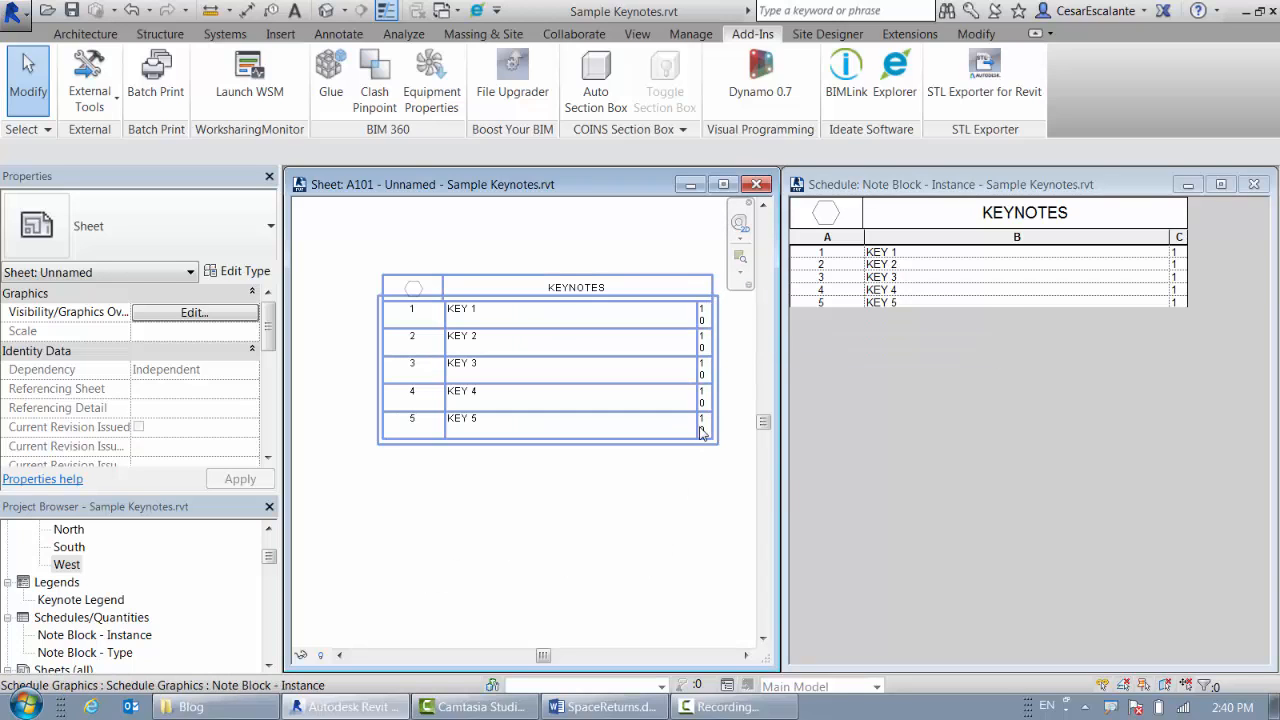
middle_click_drag(708, 438, 668, 442)
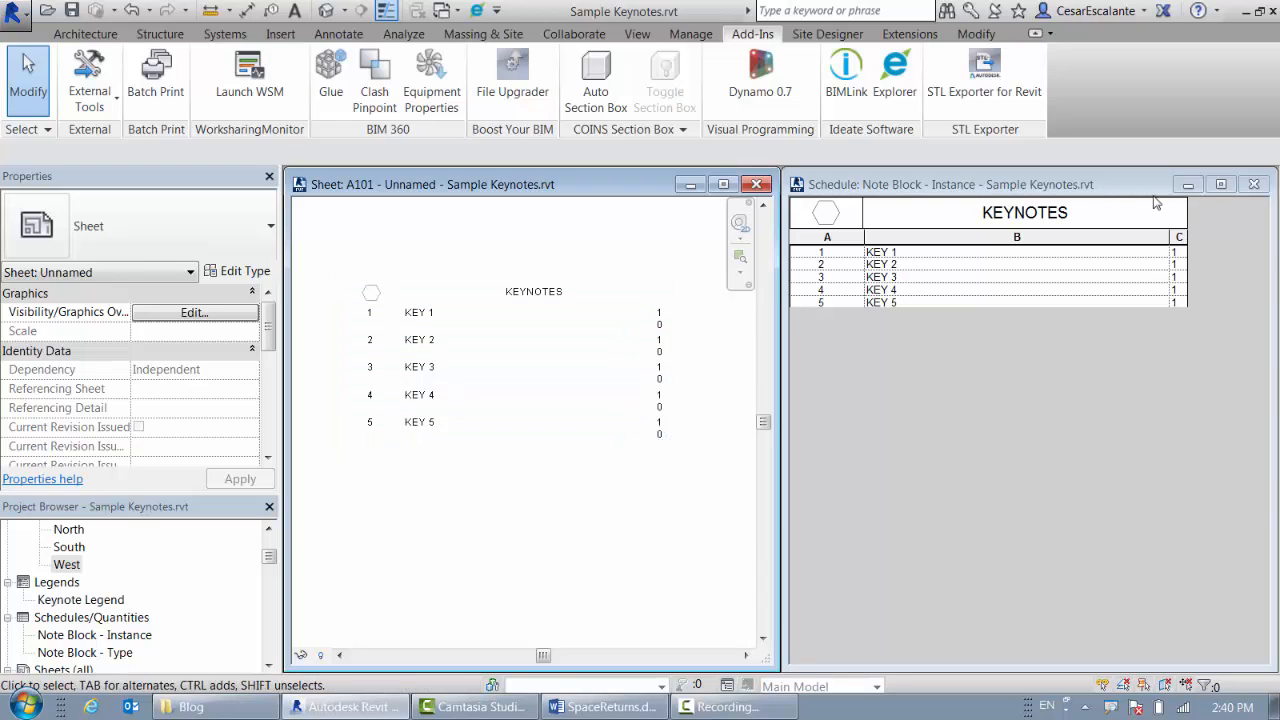
Step: Set the font color of the whole Carriage column in the note block schedule to white
left_click(1180, 237)
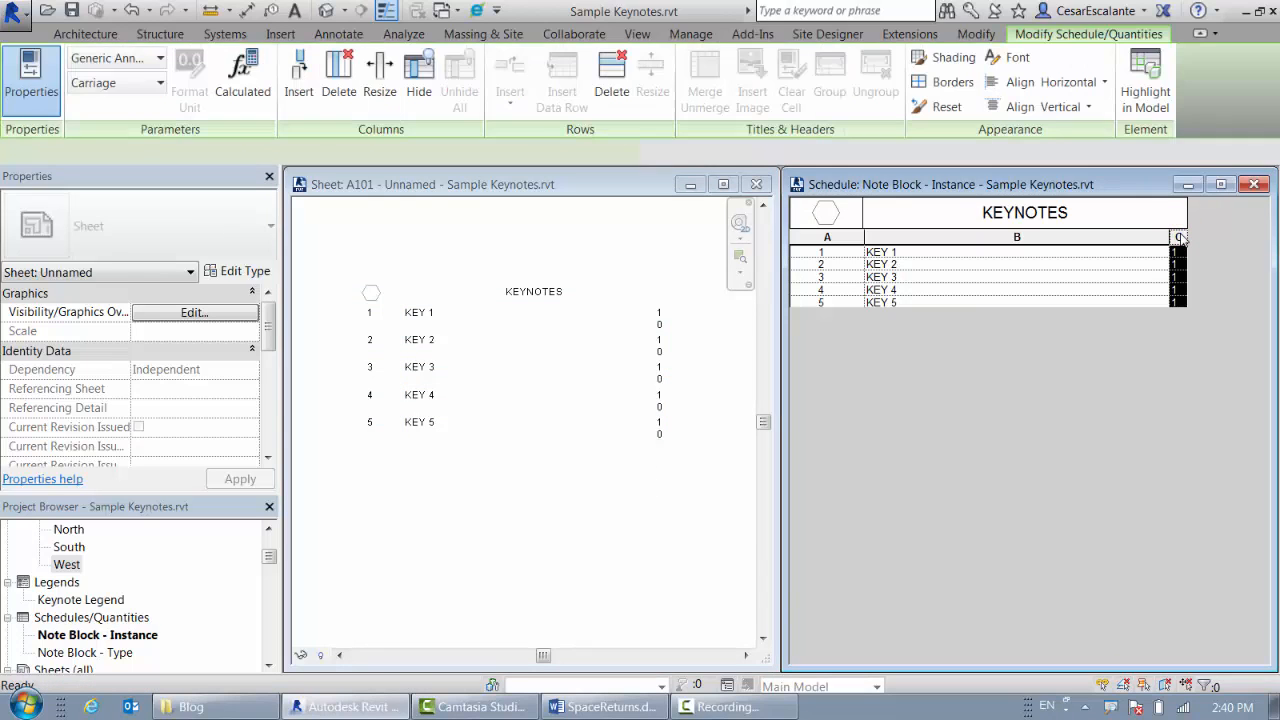
left_click(1008, 57)
left_click(449, 498)
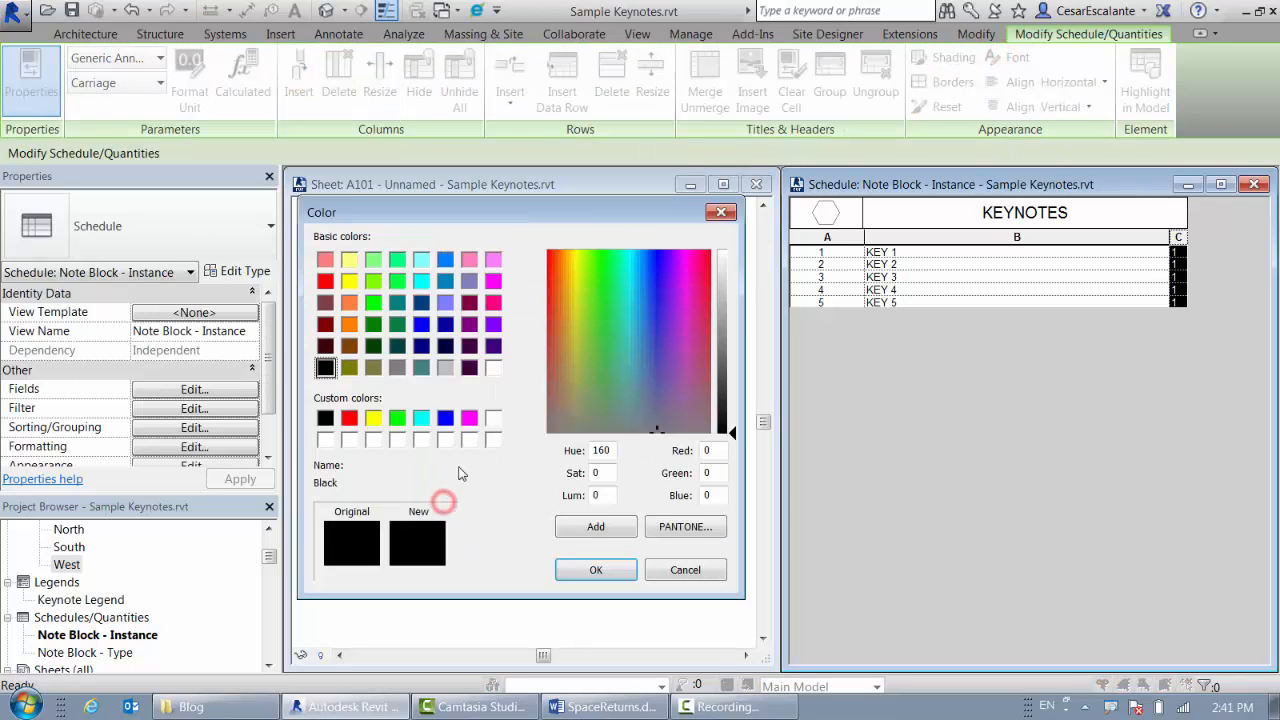
left_click(494, 367)
left_click(600, 568)
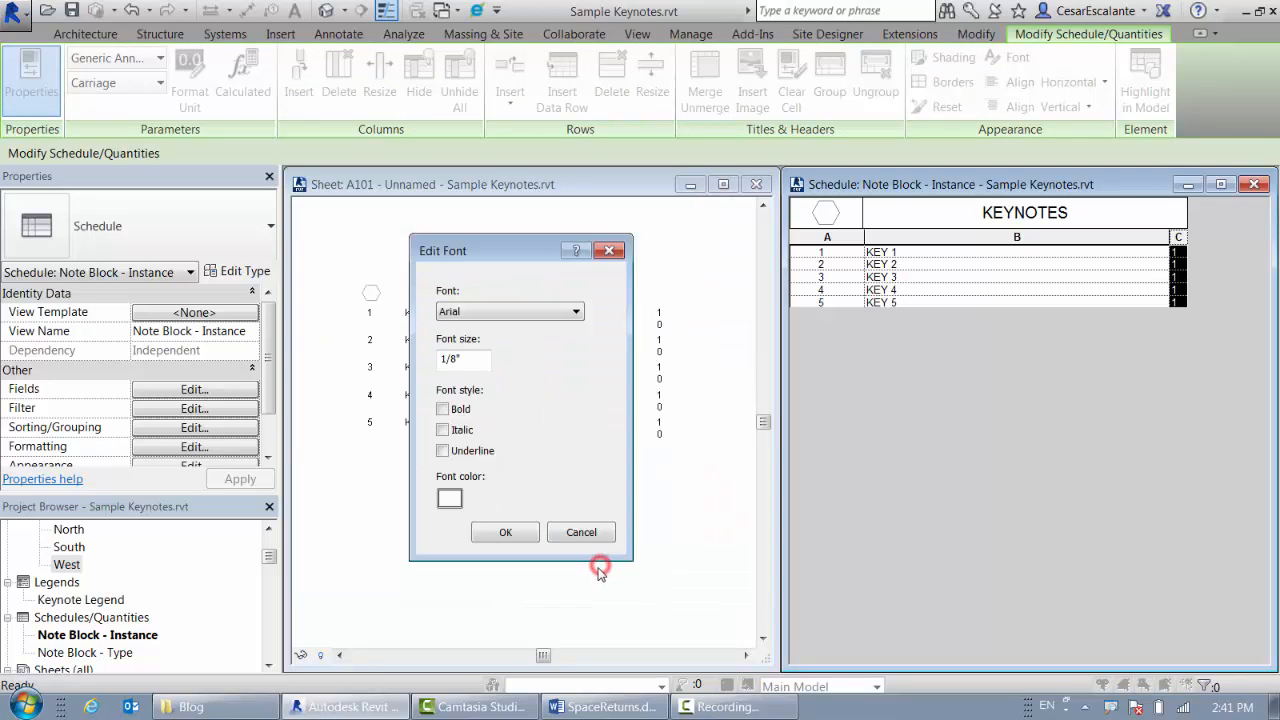
left_click(511, 532)
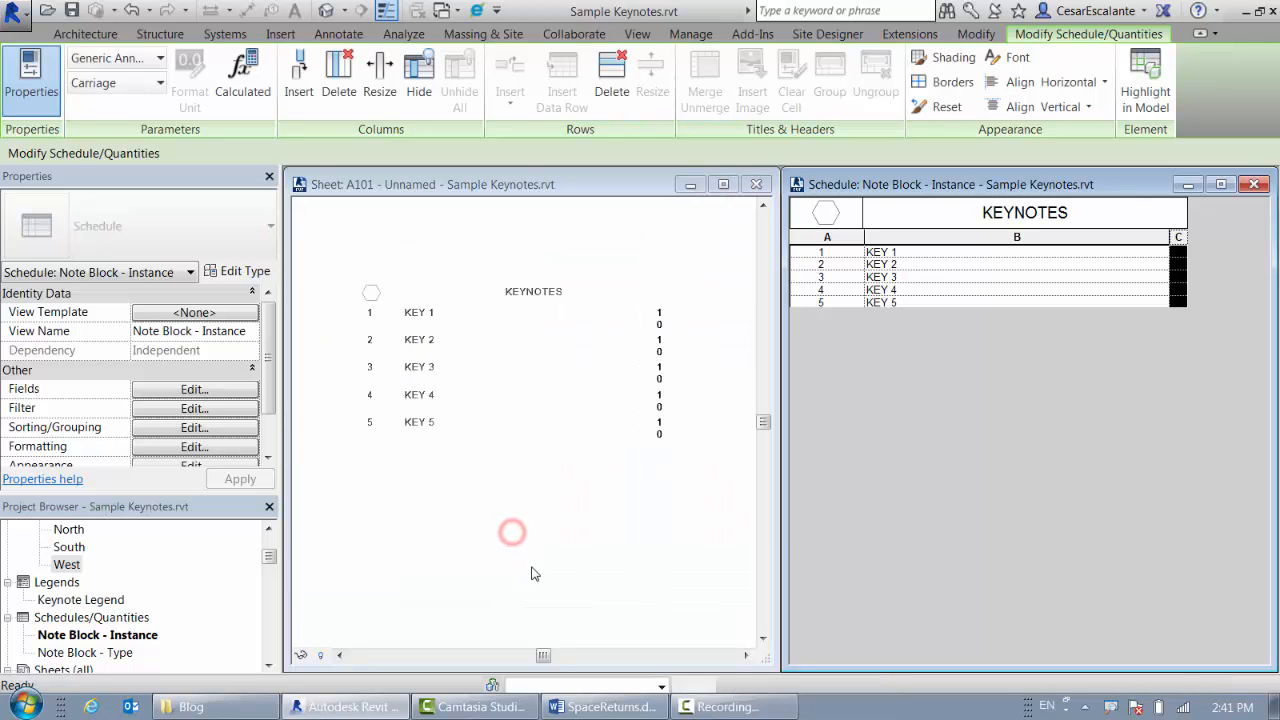
Step: Set the font color of the whole Carriage column in the note block schedule to RGB 254, 254, 254
left_click(531, 568)
scroll(676, 365, "up", 2)
scroll(673, 370, "down", 1)
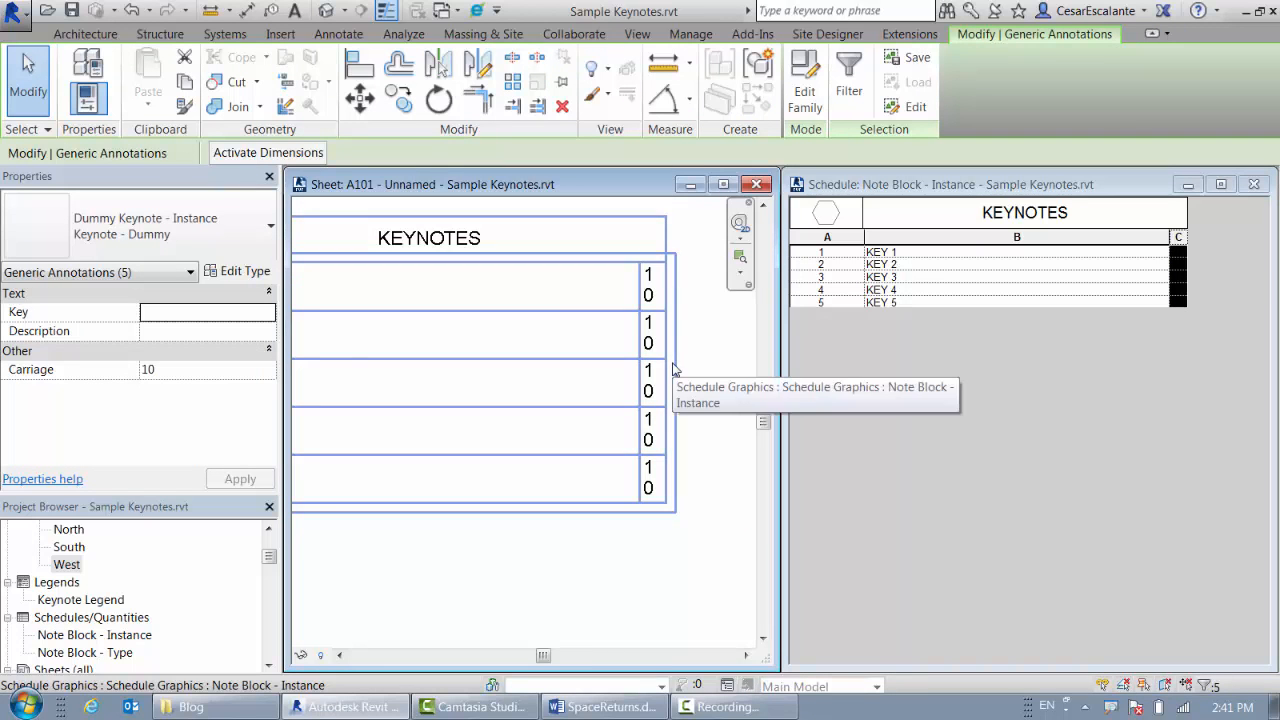
left_click(531, 533)
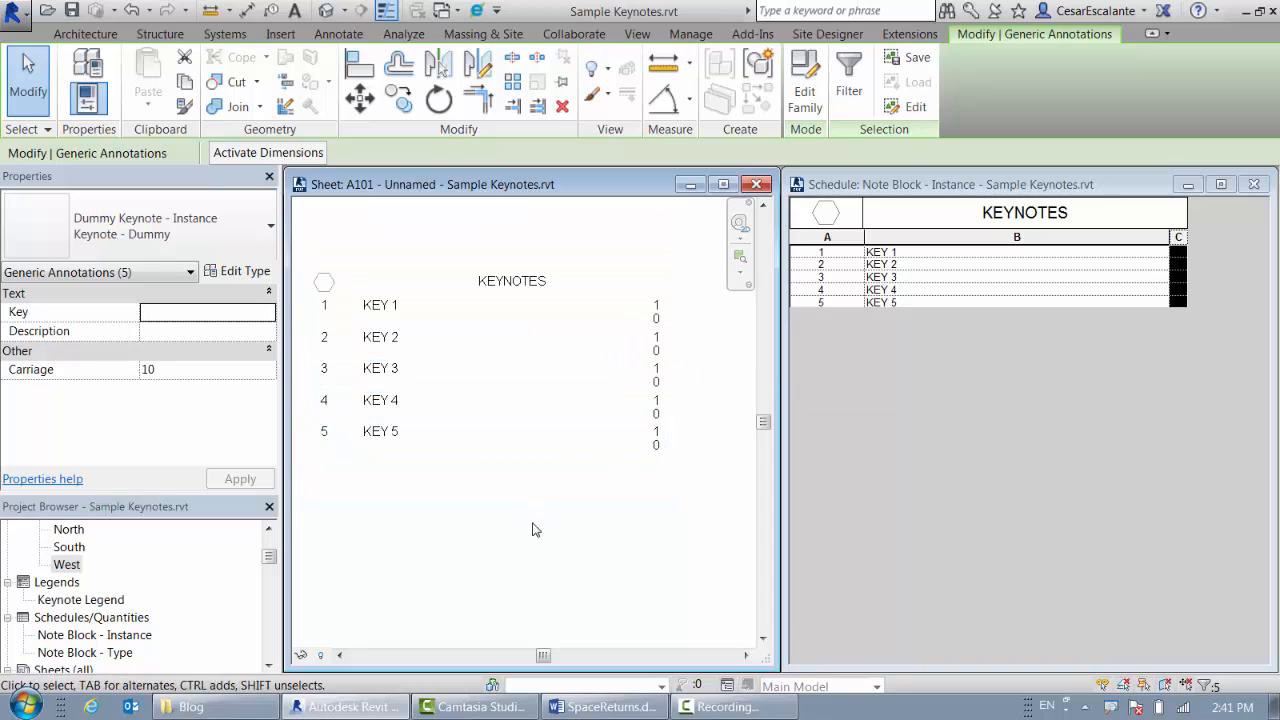
left_click(1179, 237)
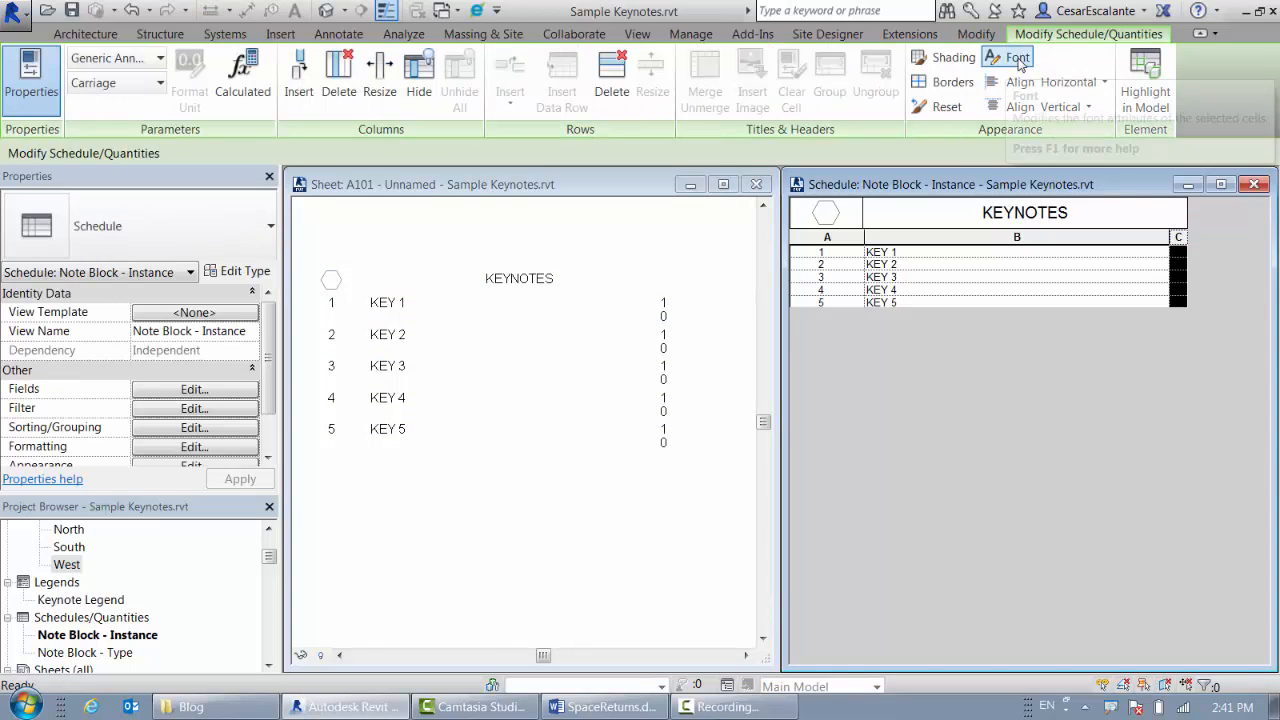
left_click(1010, 57)
left_click(449, 498)
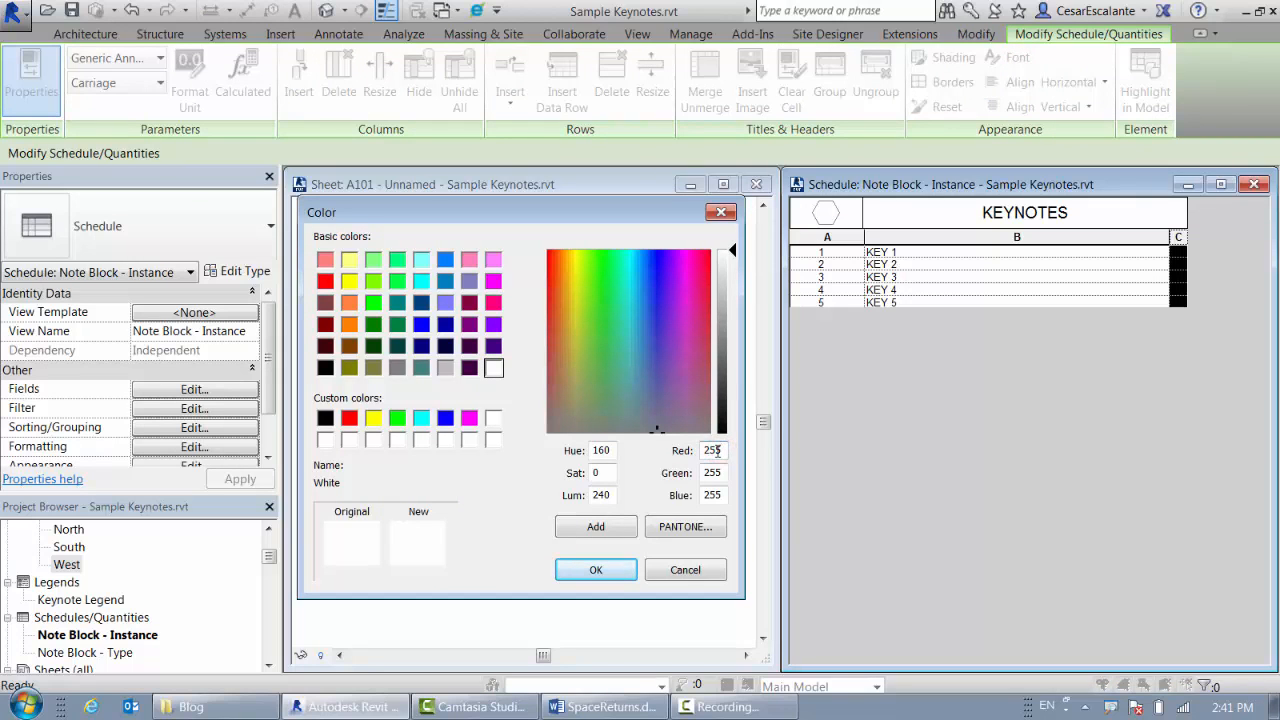
left_click_drag(717, 450, 728, 494)
type("44")
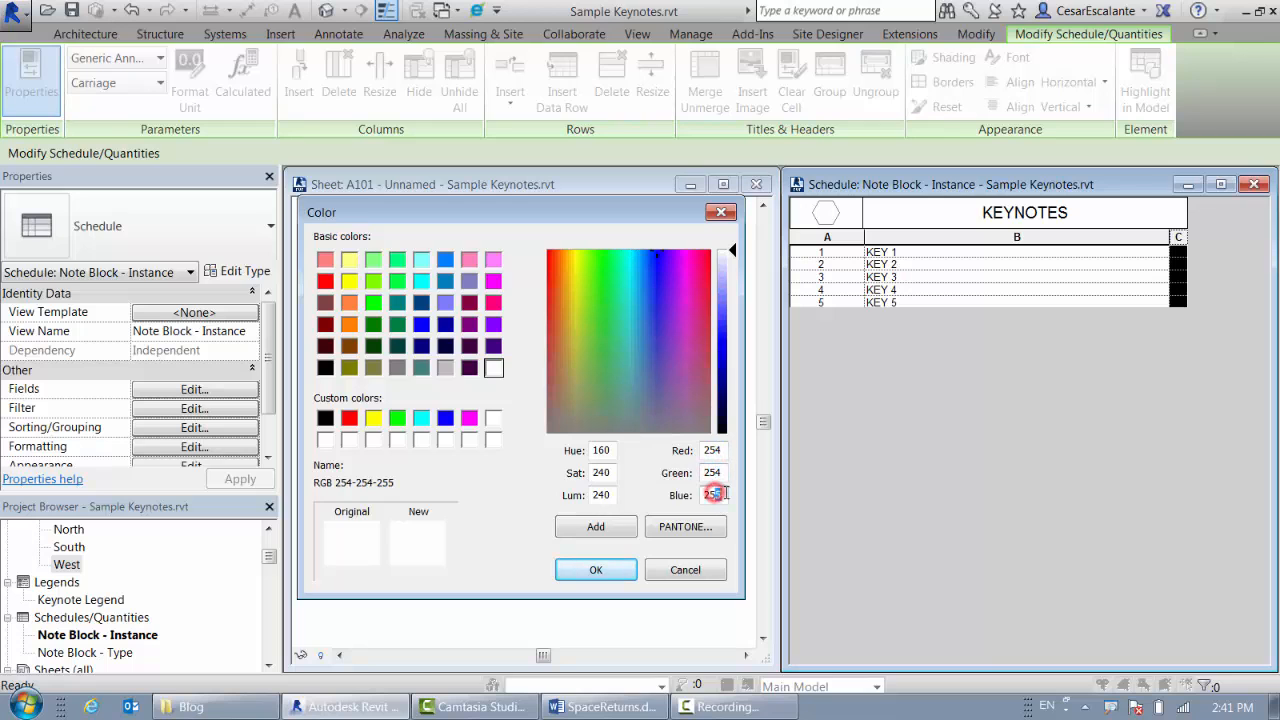
type("4")
left_click(596, 569)
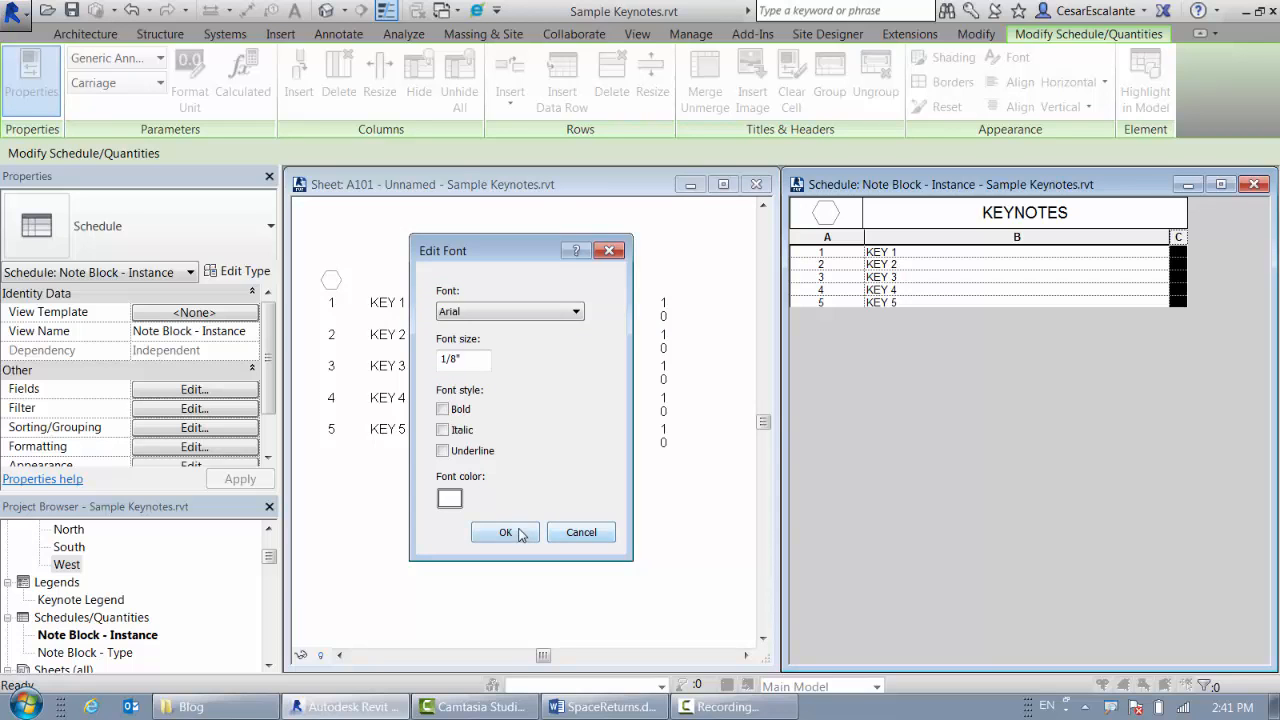
left_click(518, 530)
left_click(588, 522)
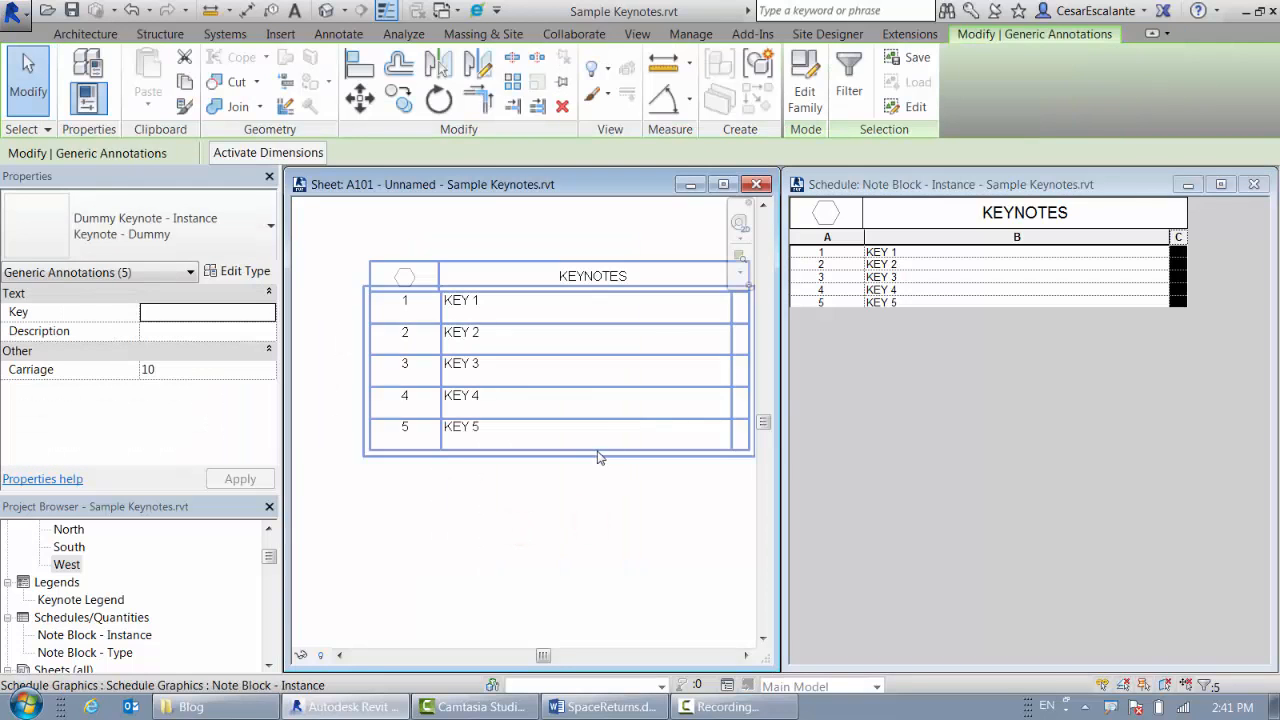
middle_click_drag(588, 475, 586, 491)
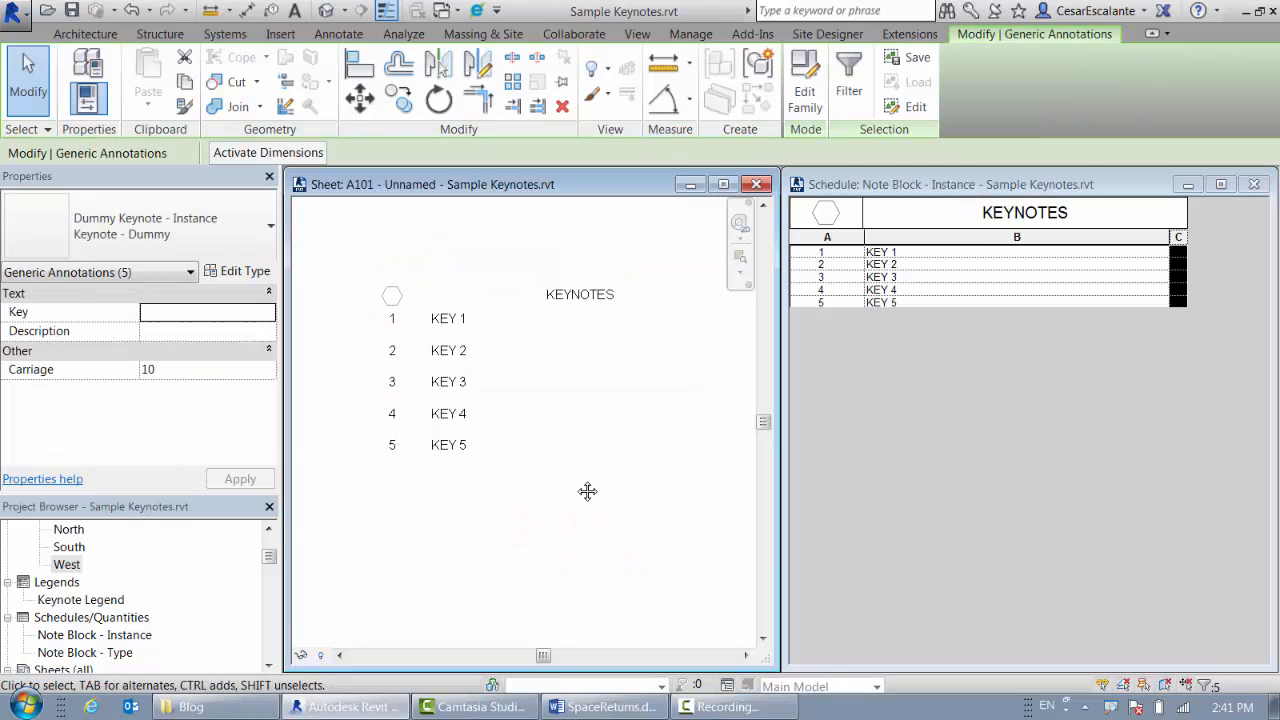
left_click(515, 463)
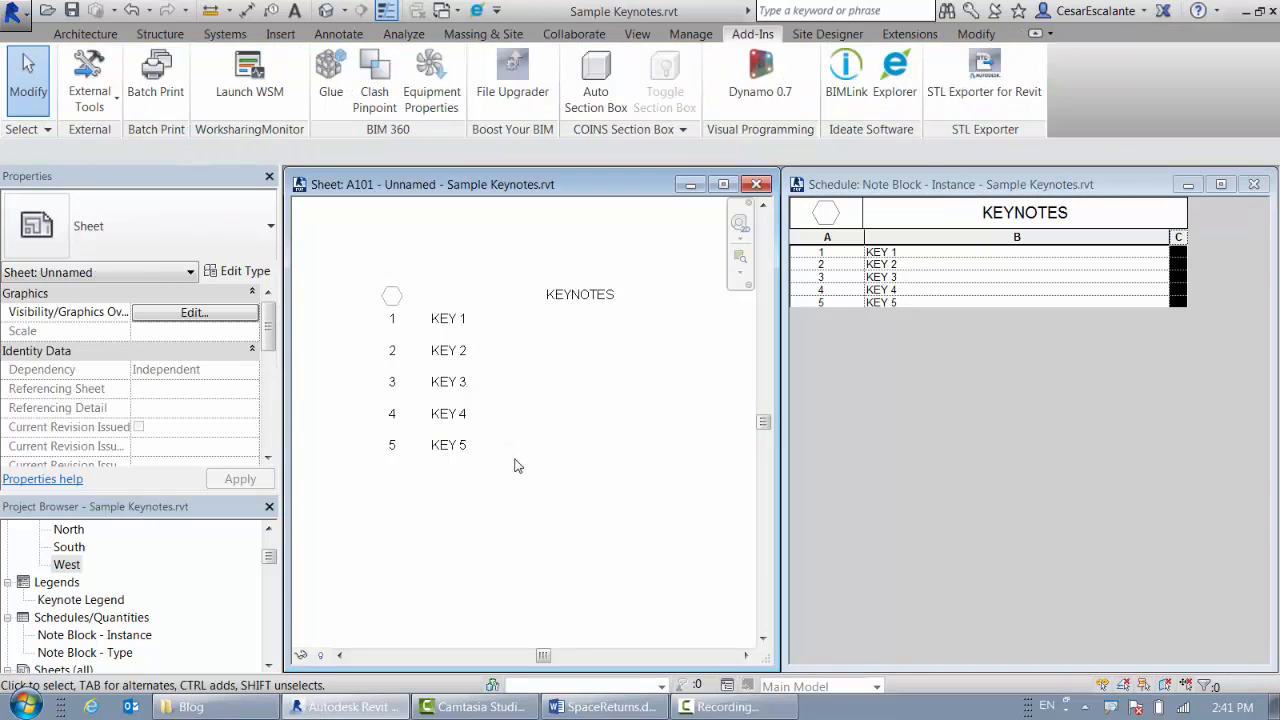
Step: Start Ideate BIMLink and open the properties of the Note Block - Instance link for editing
scroll(517, 465, "down", 1)
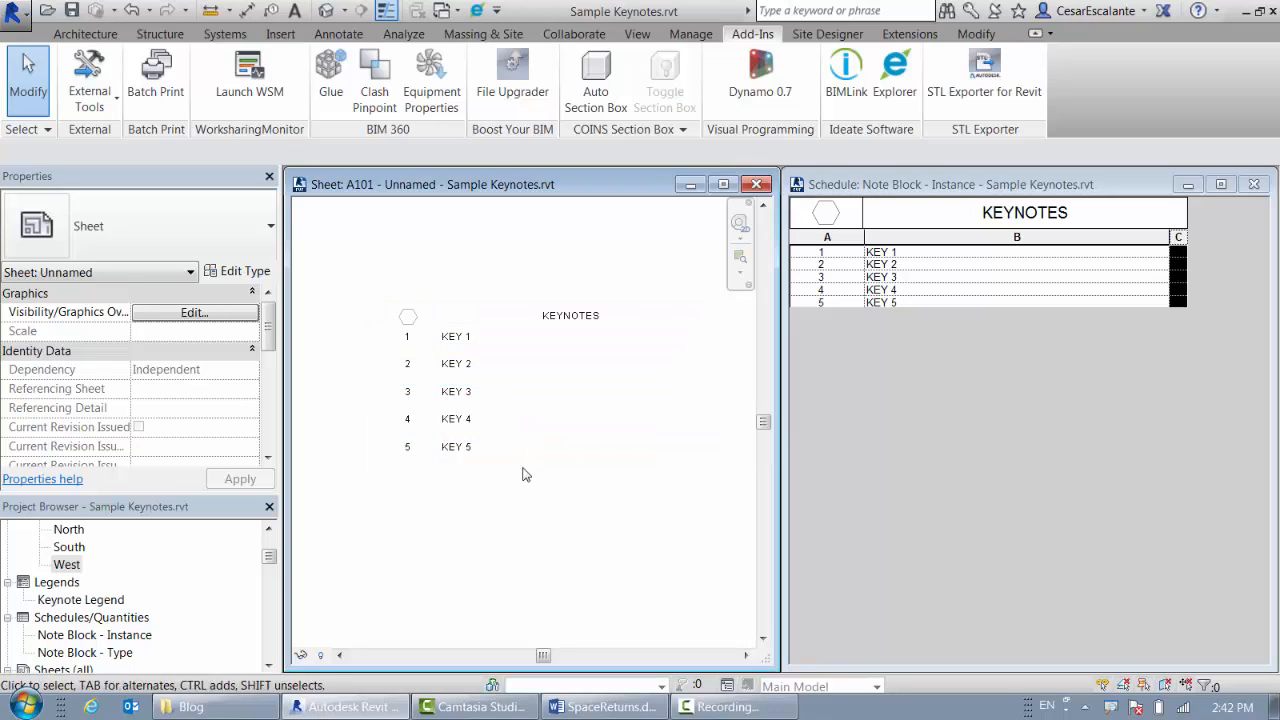
left_click(507, 528)
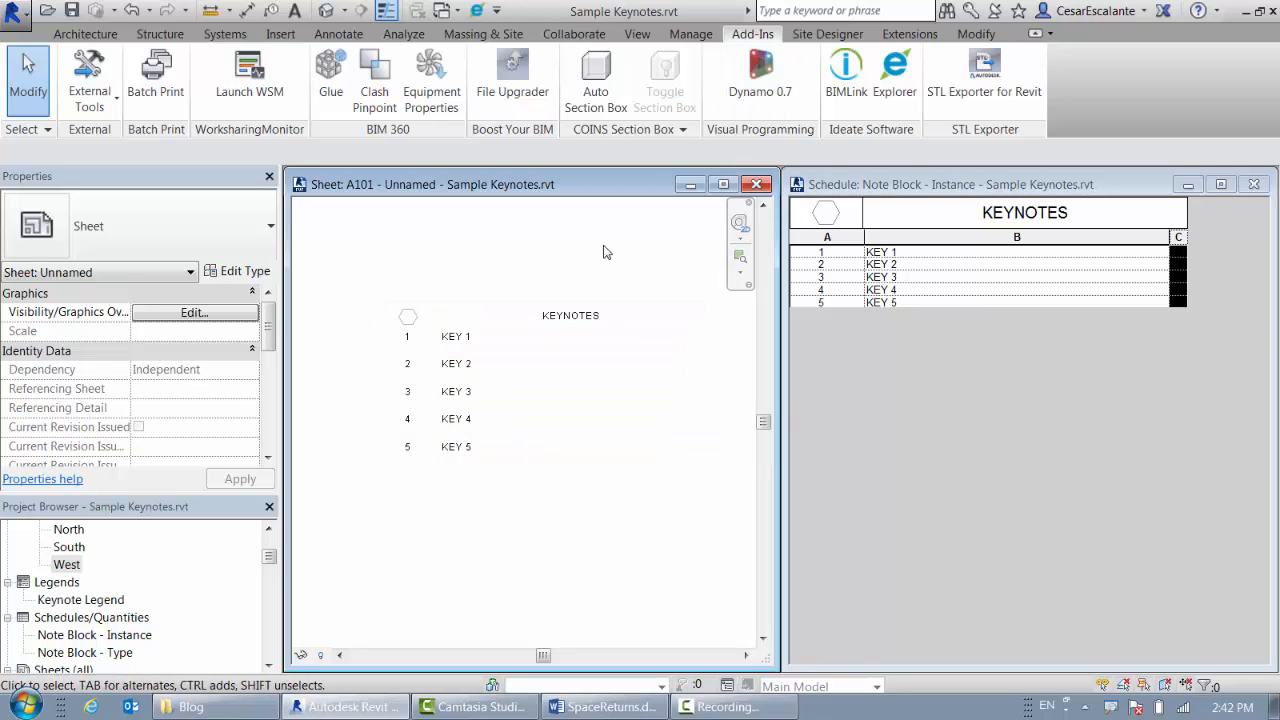
left_click(850, 88)
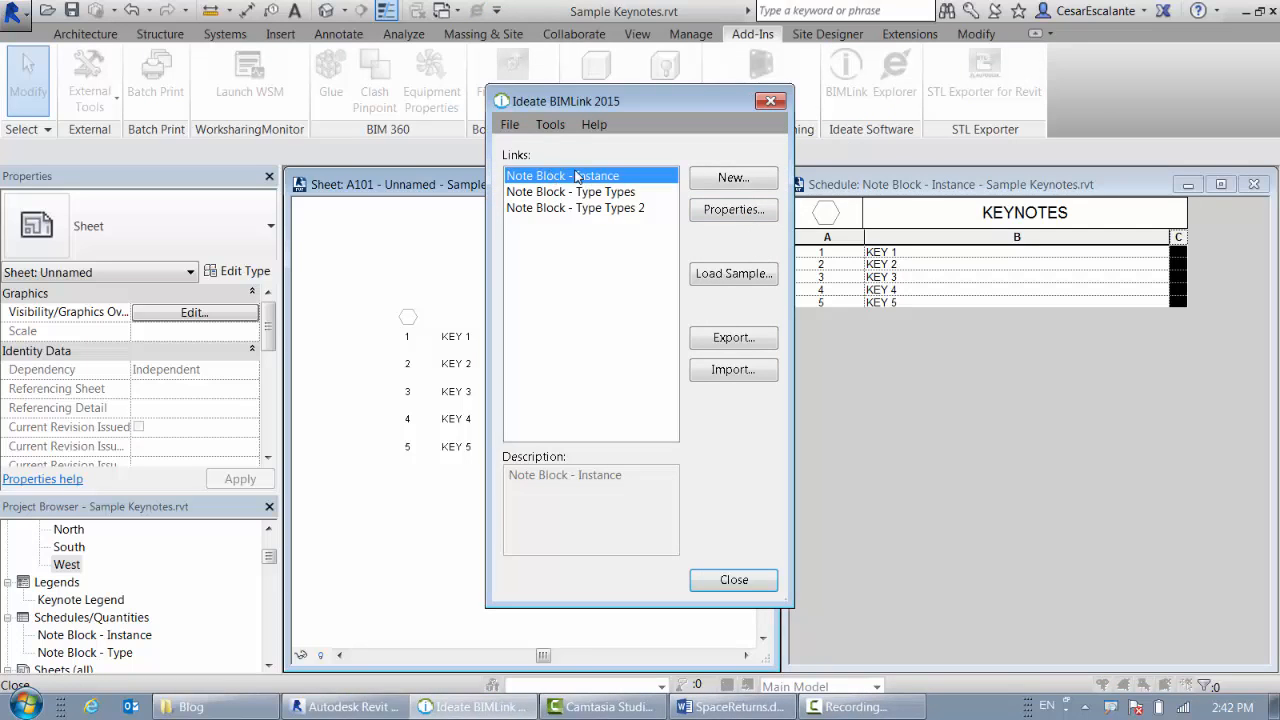
left_click(738, 212)
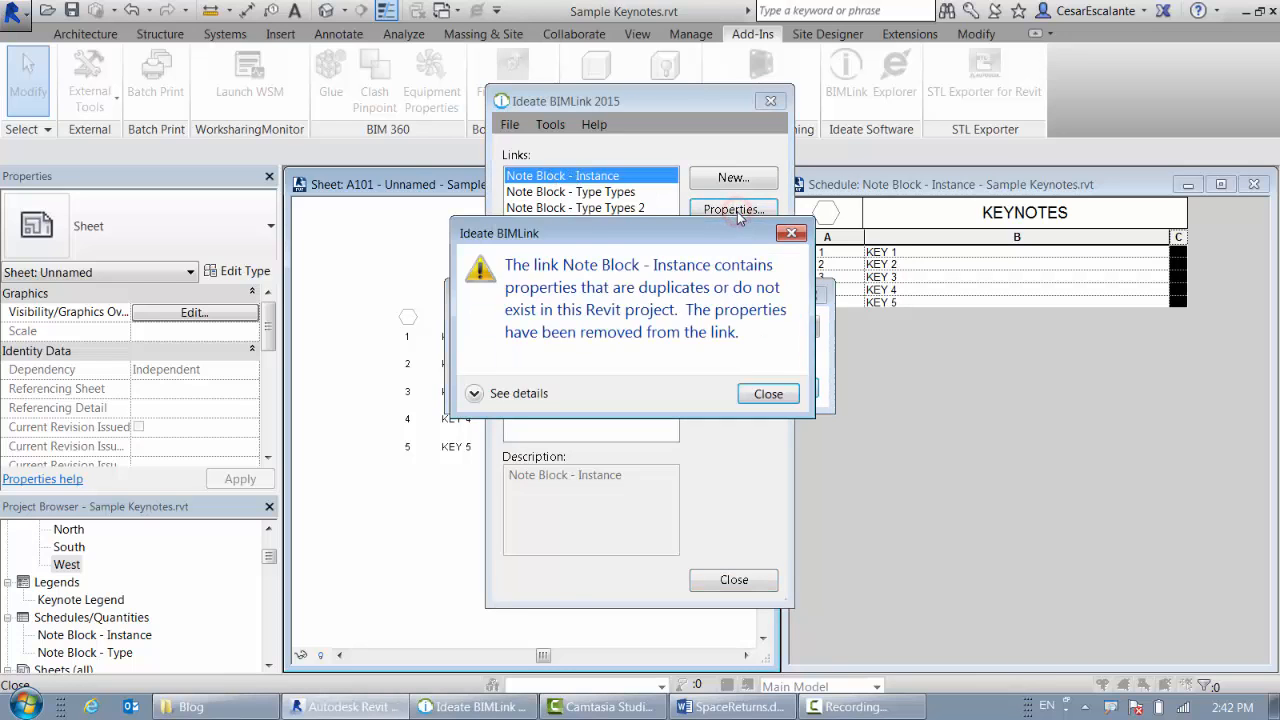
left_click(763, 392)
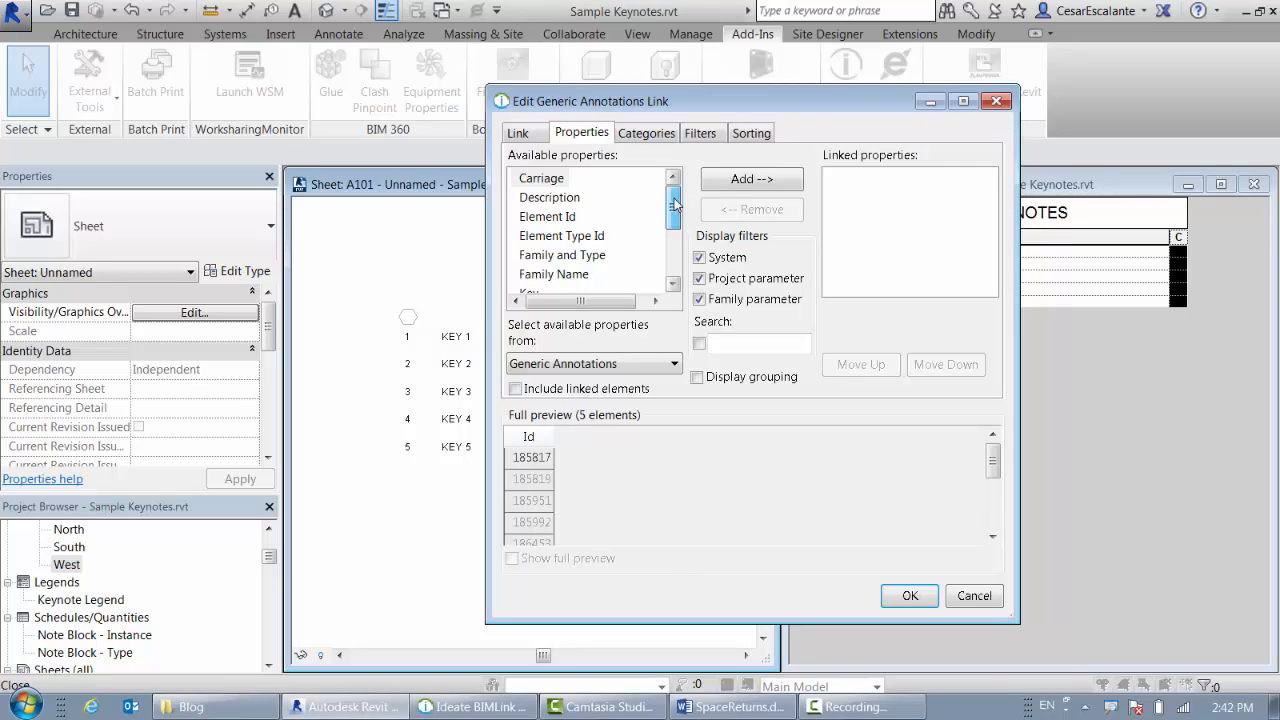
Step: Add Description and Key to the link's linked properties, with Key placed above Description
left_click(560, 198)
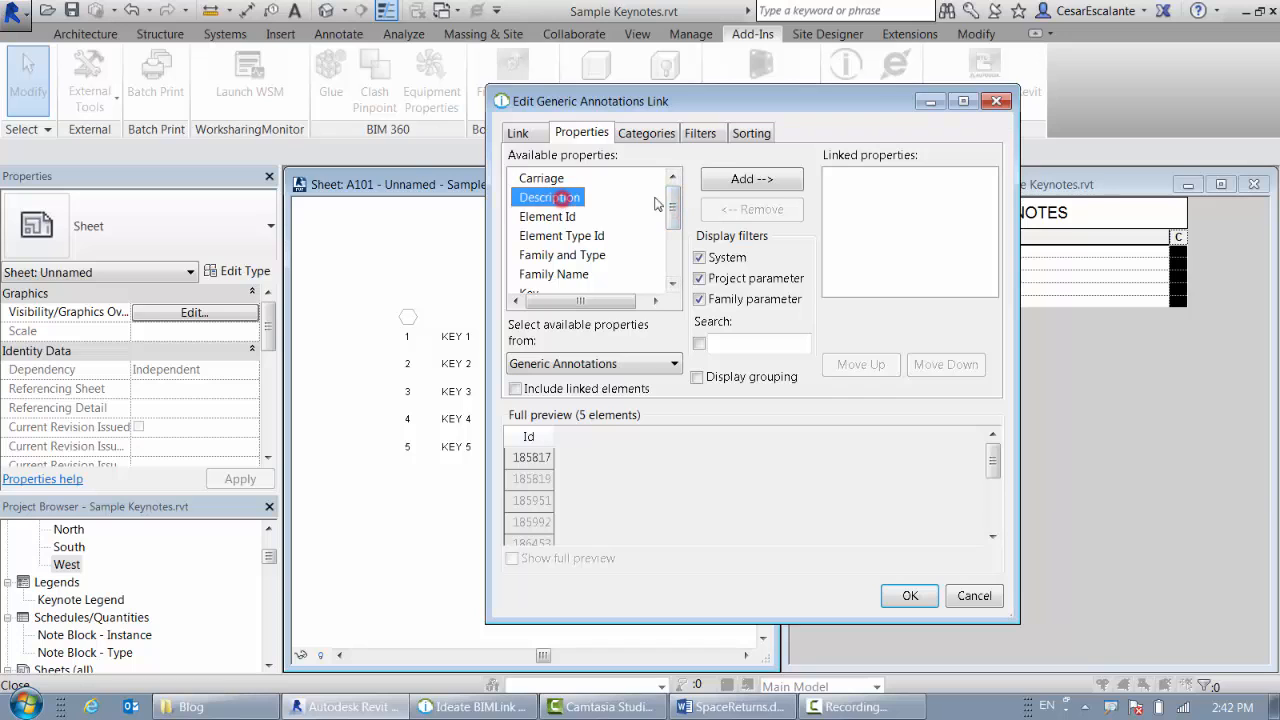
left_click(750, 180)
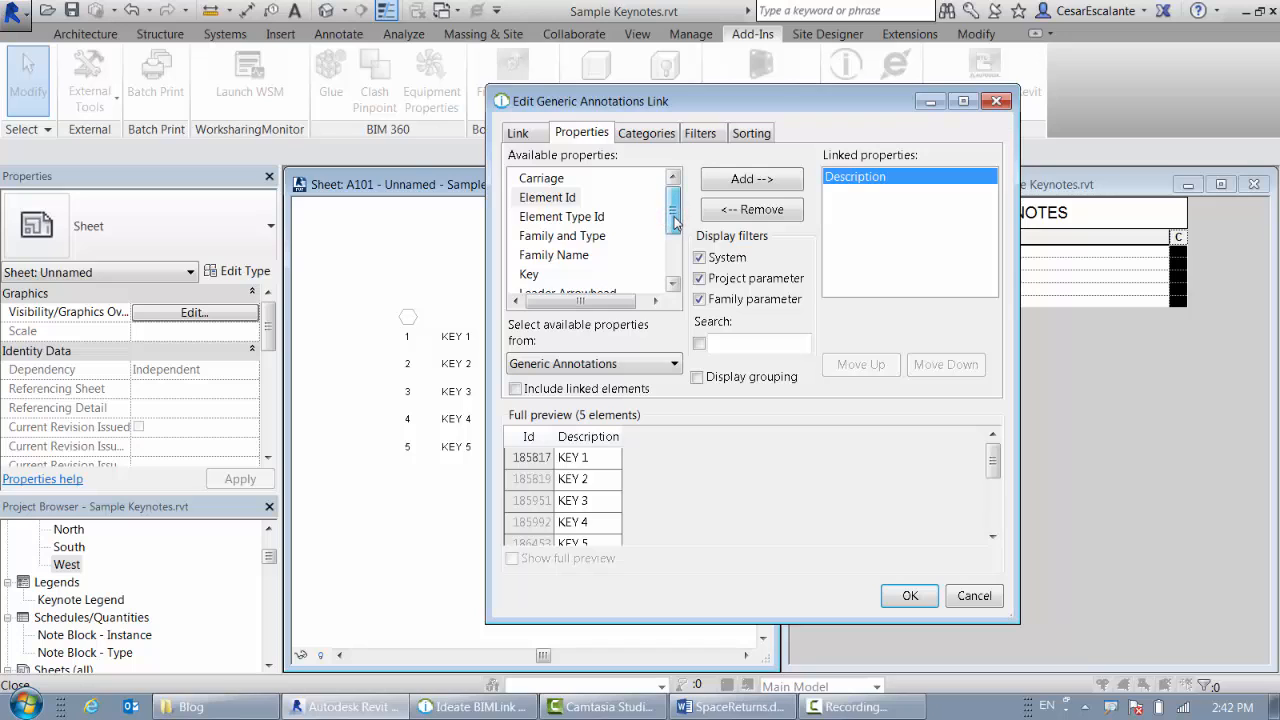
left_click_drag(673, 222, 673, 230)
left_click(565, 256)
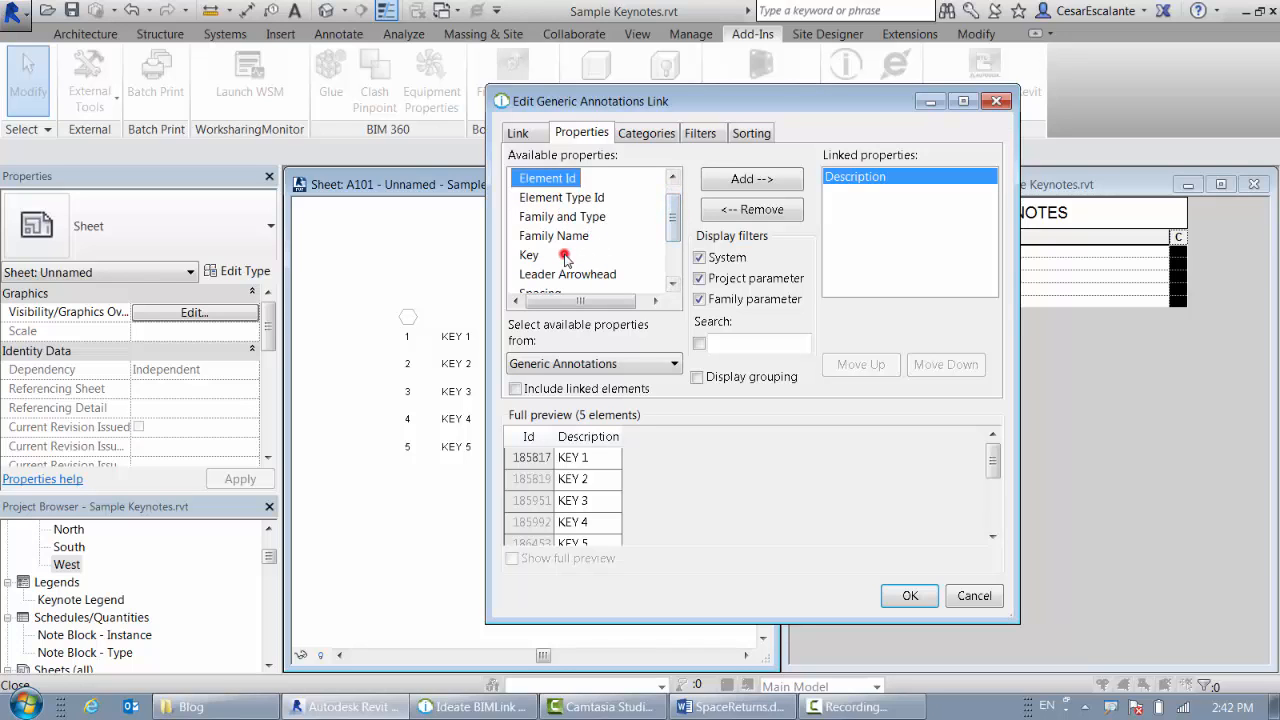
left_click(750, 179)
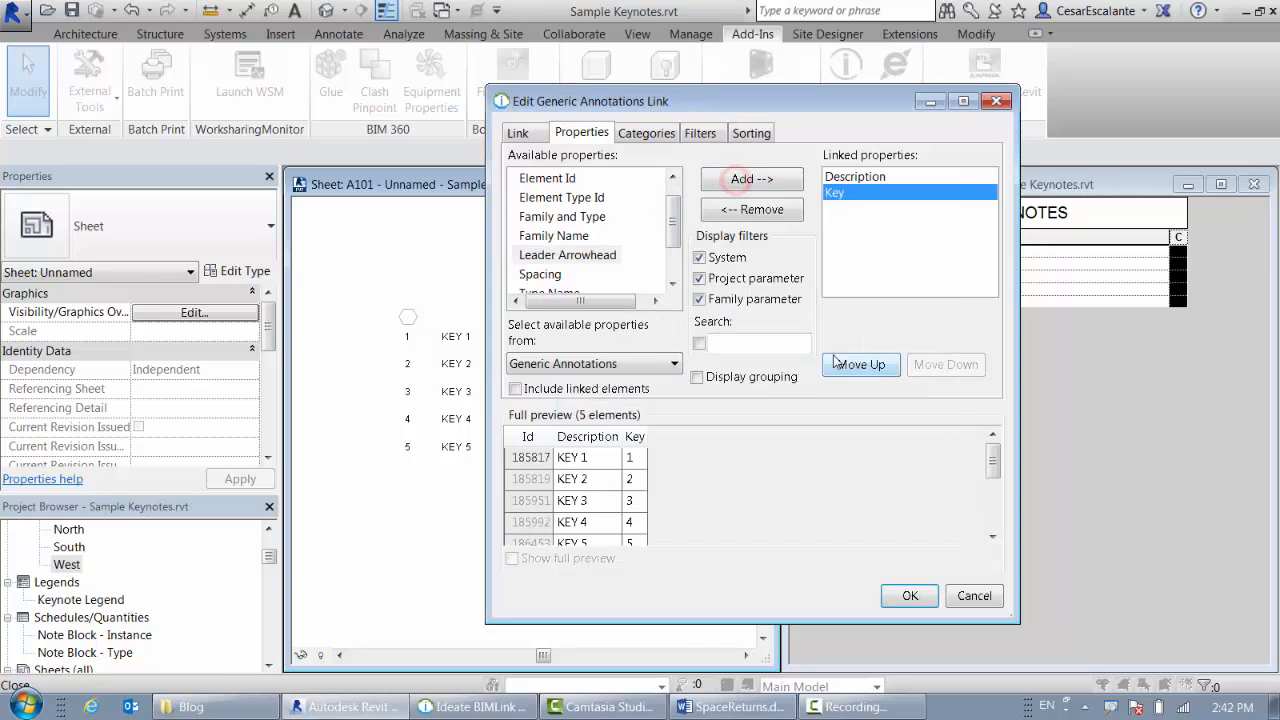
left_click(855, 364)
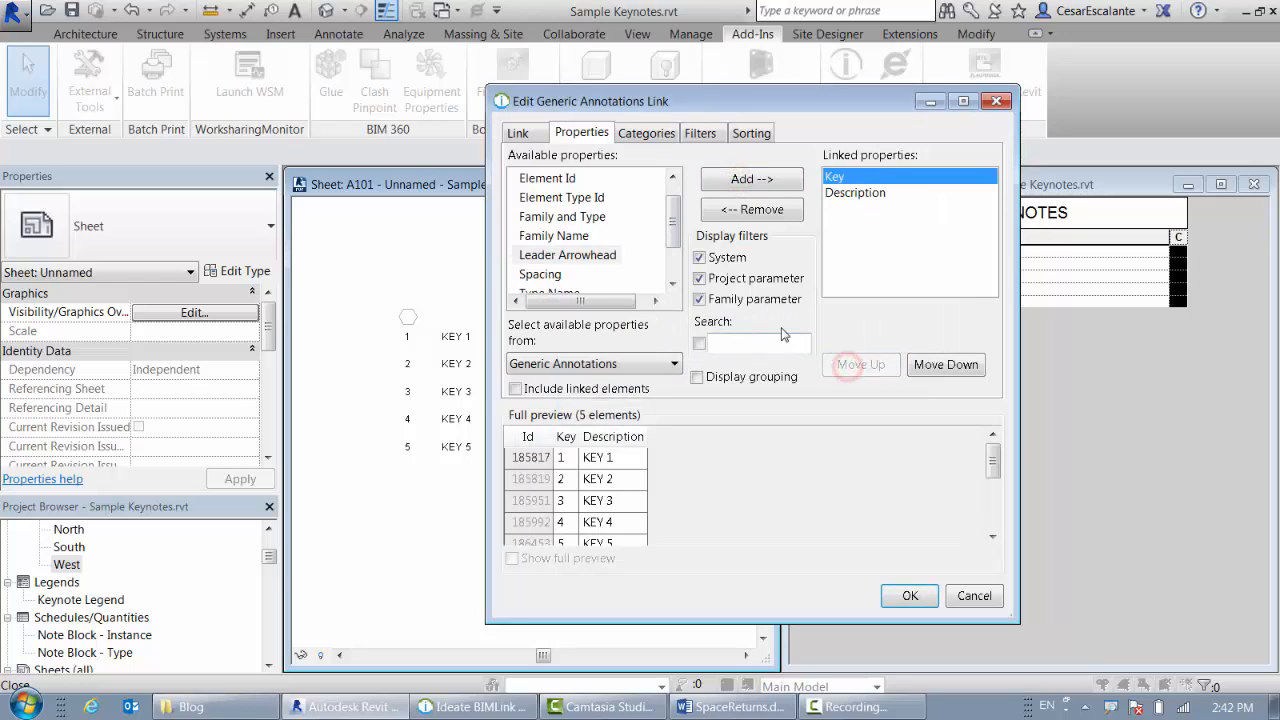
left_click(699, 257)
left_click(699, 299)
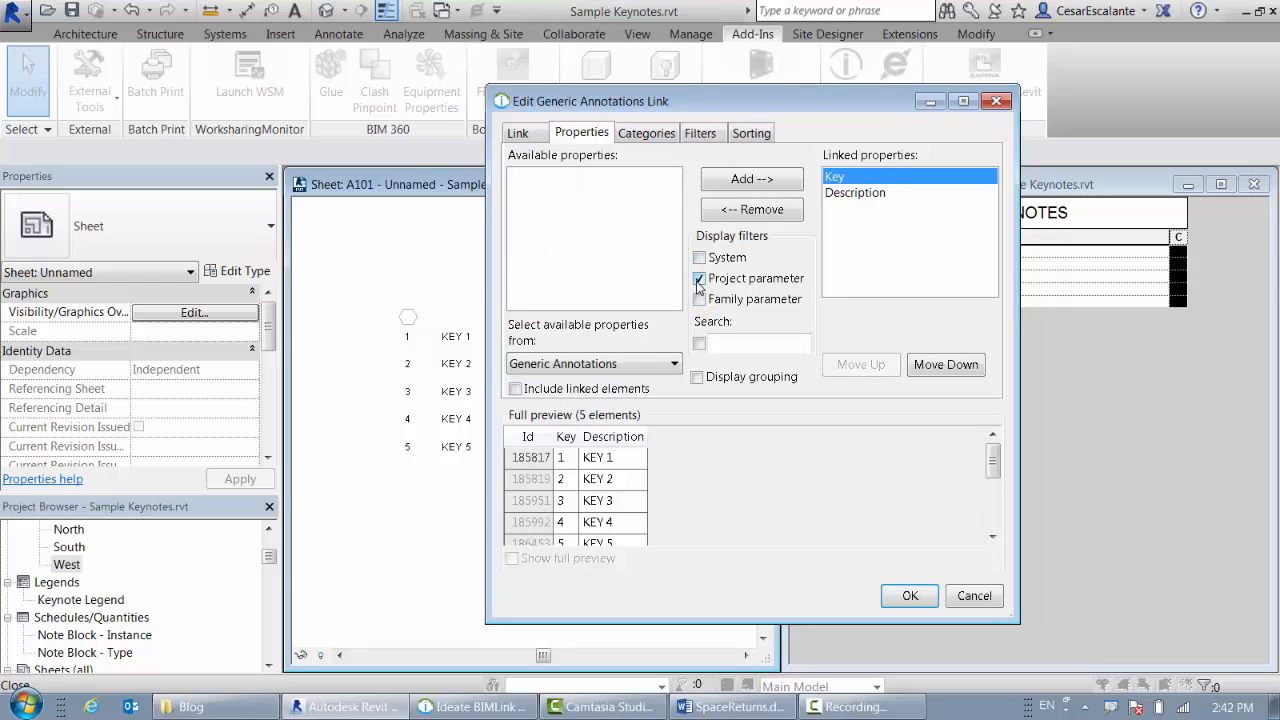
left_click(699, 257)
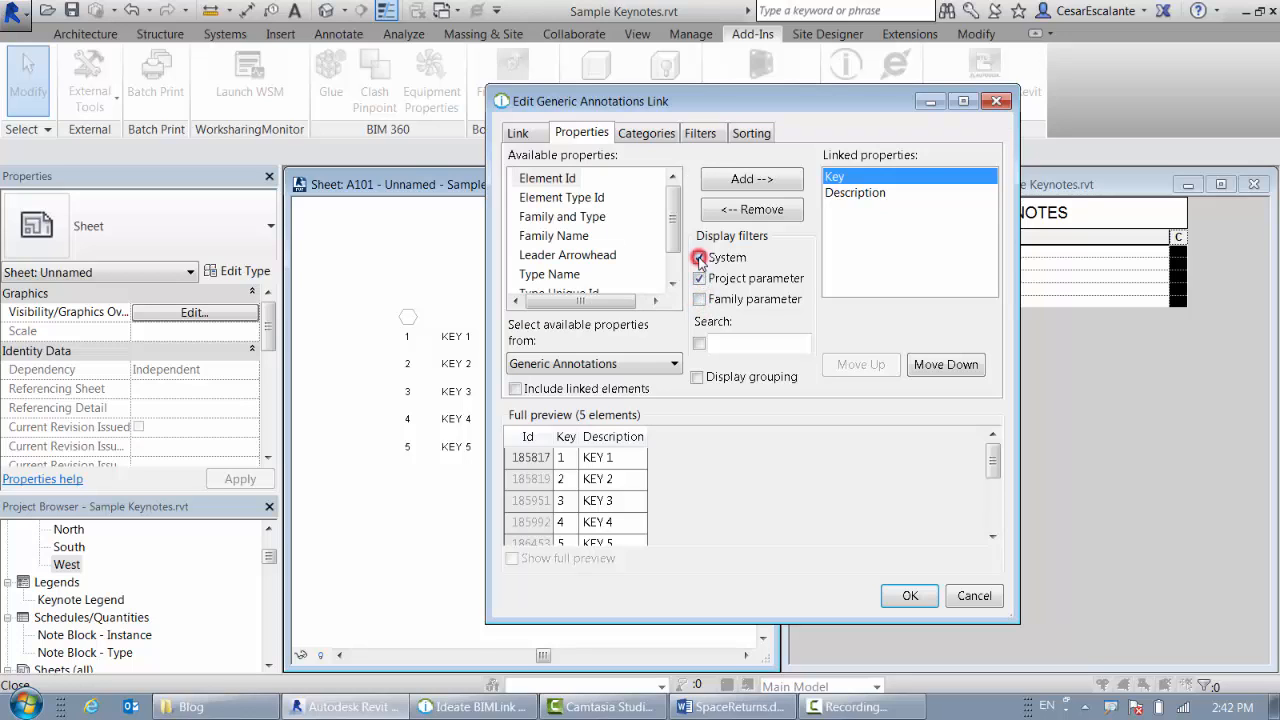
left_click(699, 299)
Step: Add Carriage to the linked properties, place it after Description, and accept the link changes
left_click(543, 178)
left_click(765, 181)
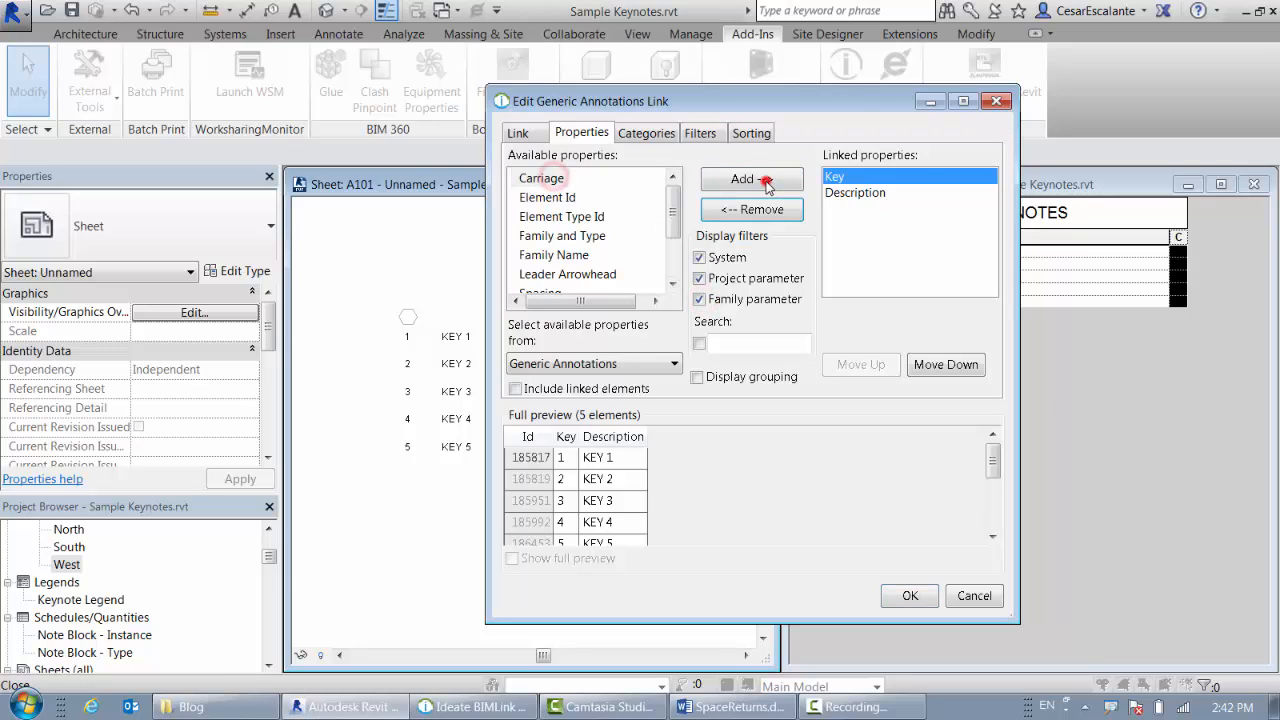
left_click(745, 177)
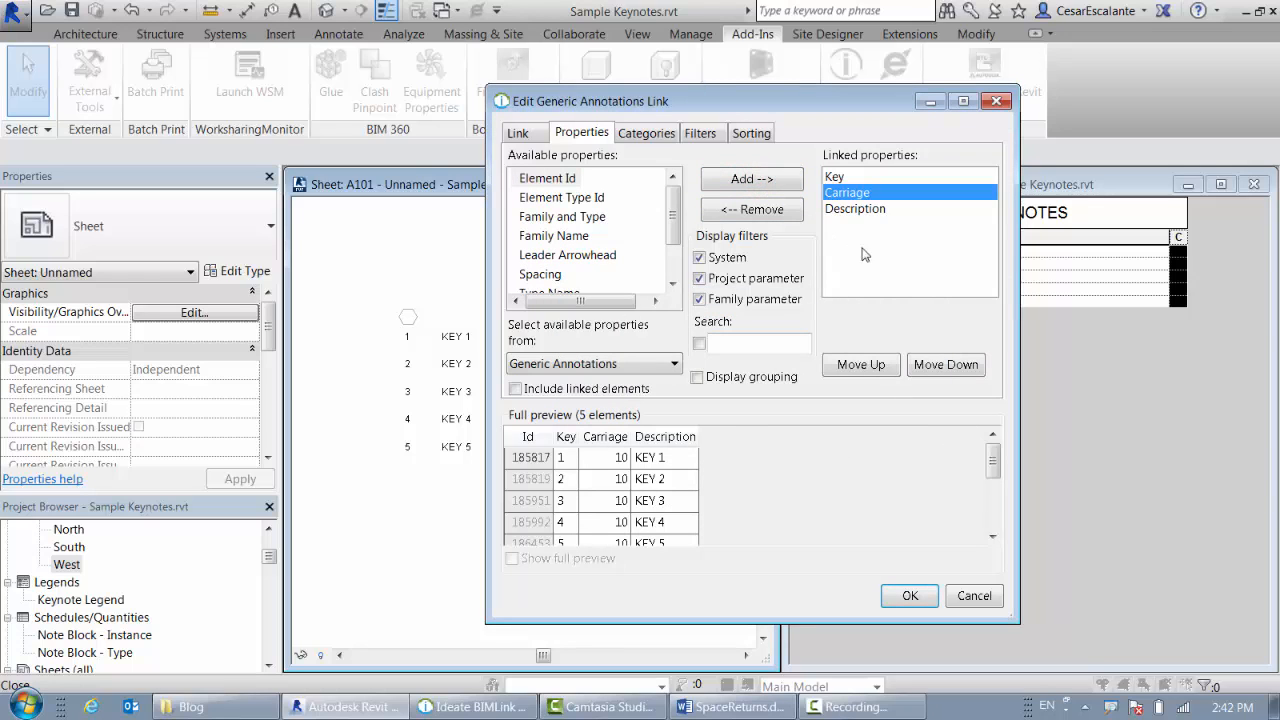
left_click(946, 365)
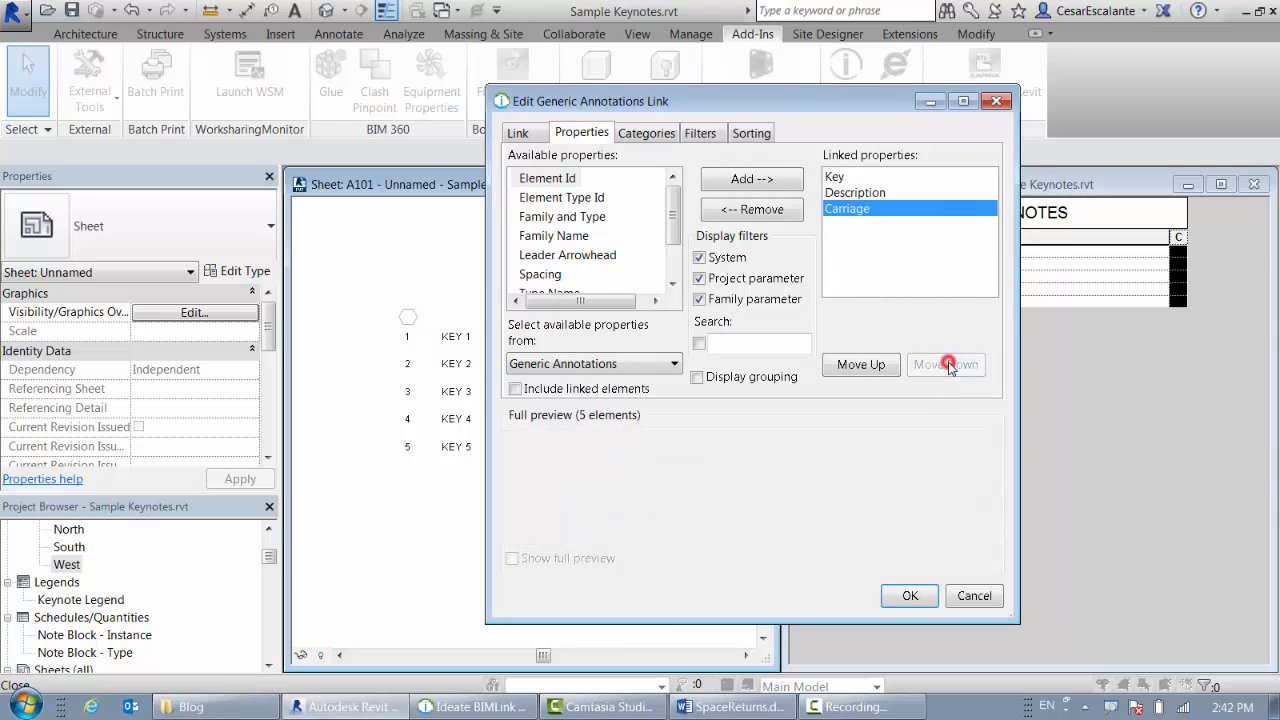
left_click(912, 597)
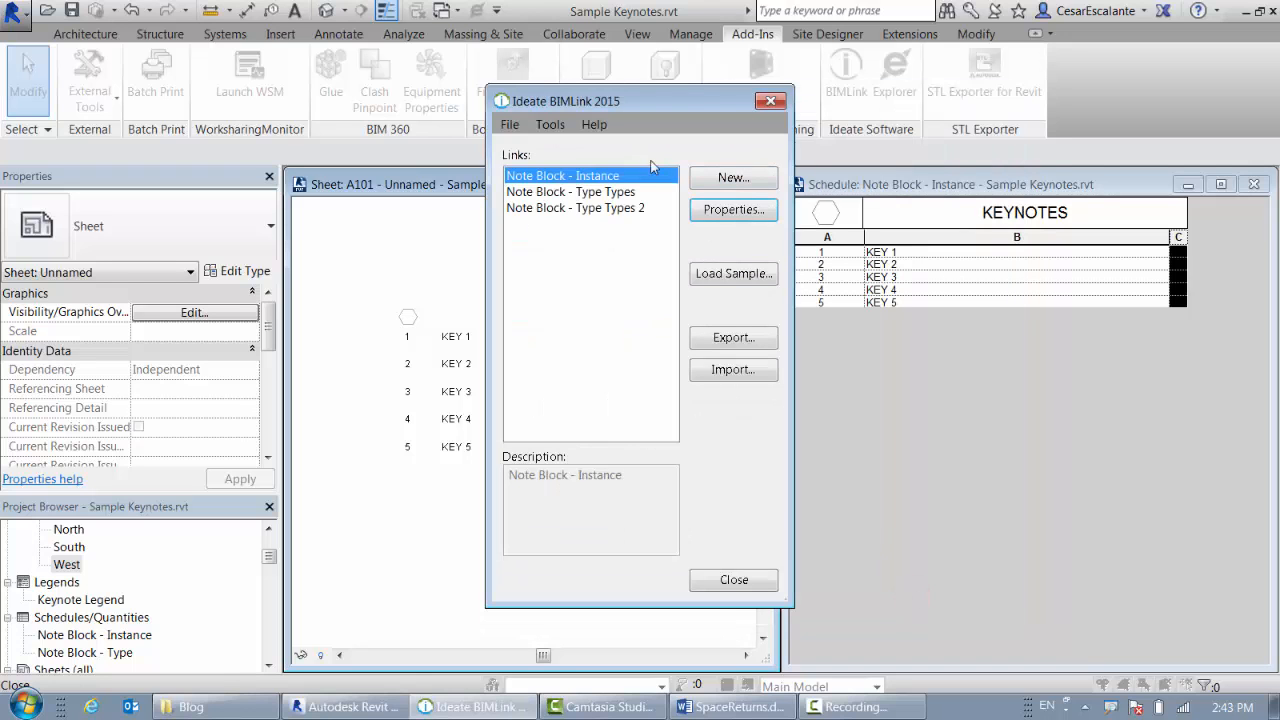
Step: Export the link to Note Block - Instance.xlsx on drive D, overwriting the existing worksheet, and open the file in Excel
left_click(745, 339)
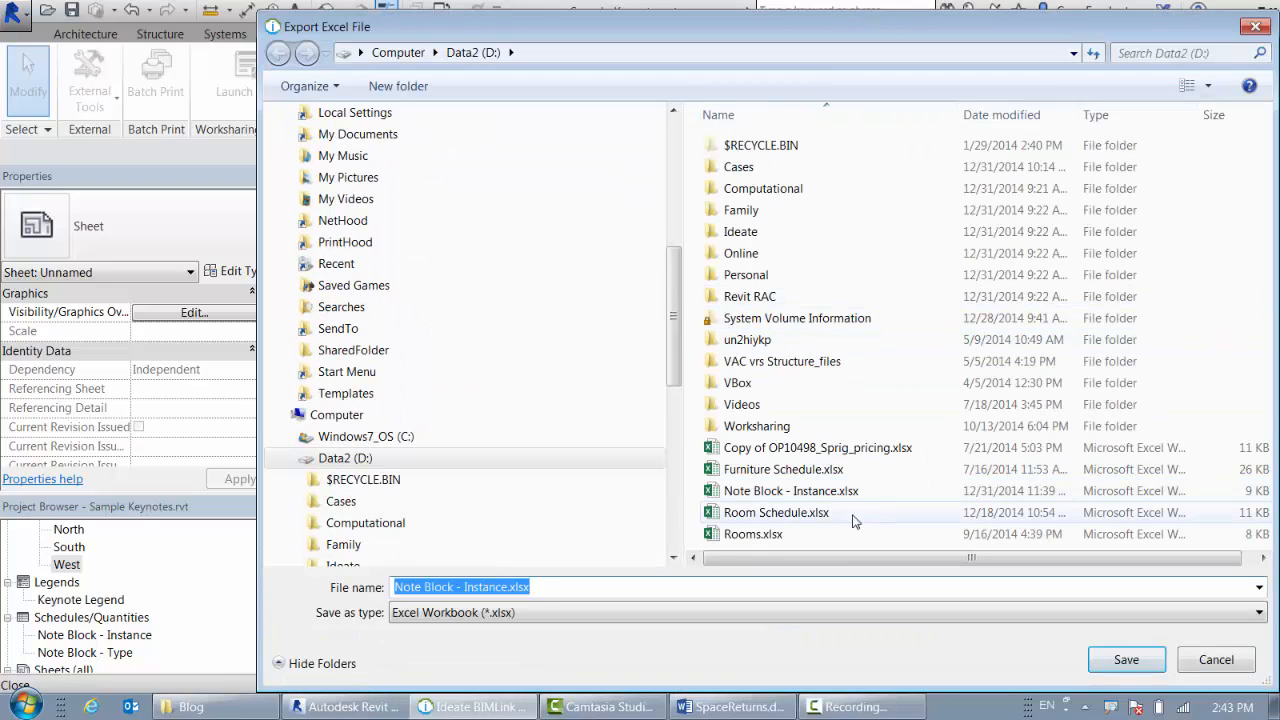
left_click(828, 496)
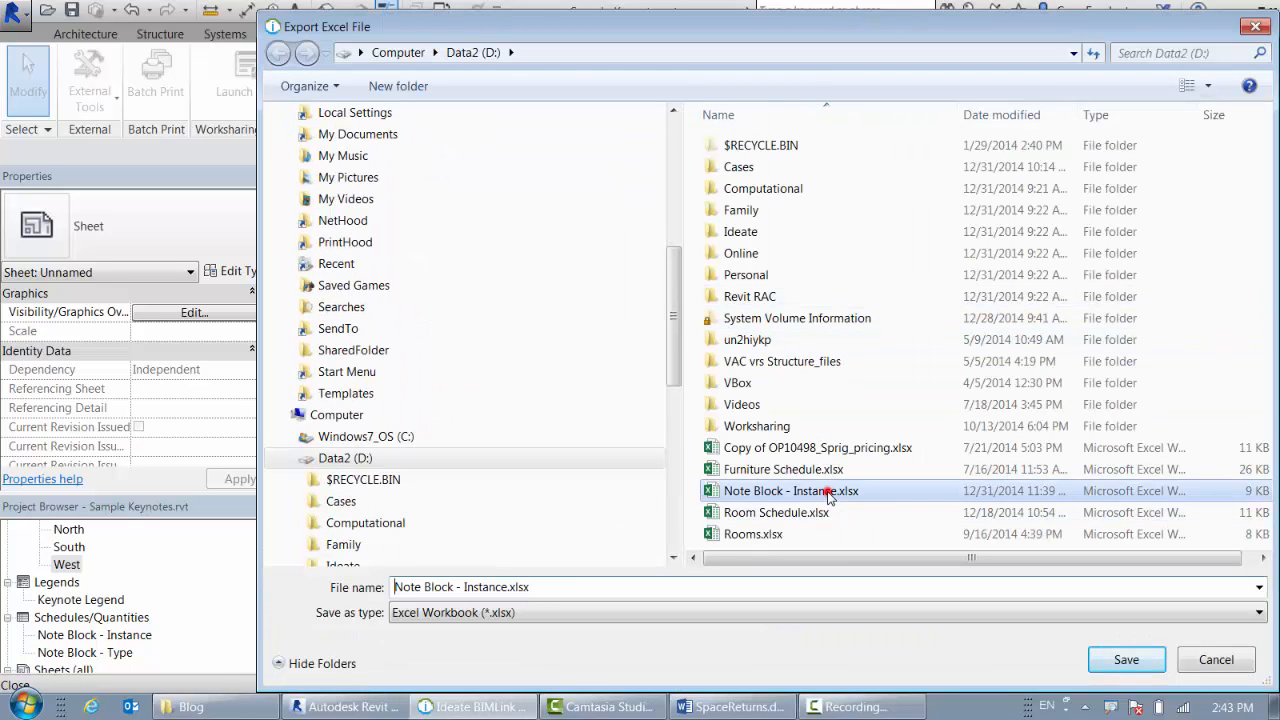
left_click(1132, 659)
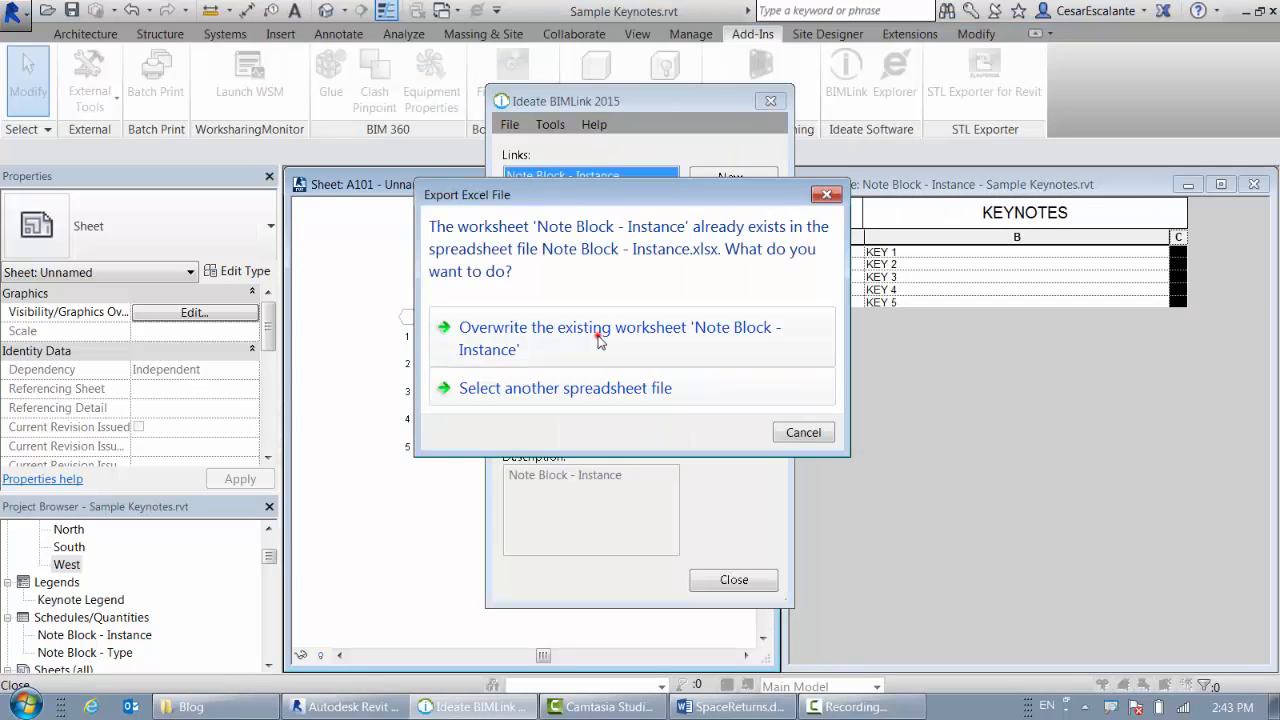
left_click(600, 333)
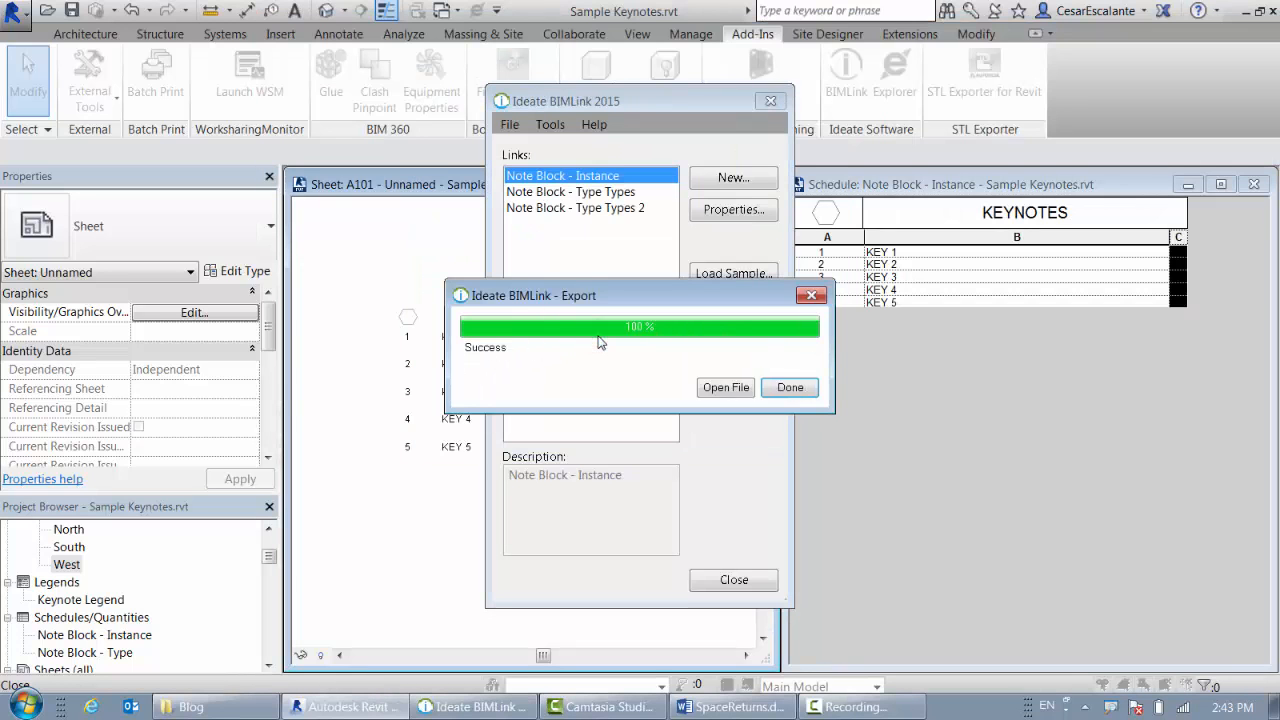
left_click(725, 387)
left_click_drag(1276, 215, 636, 86)
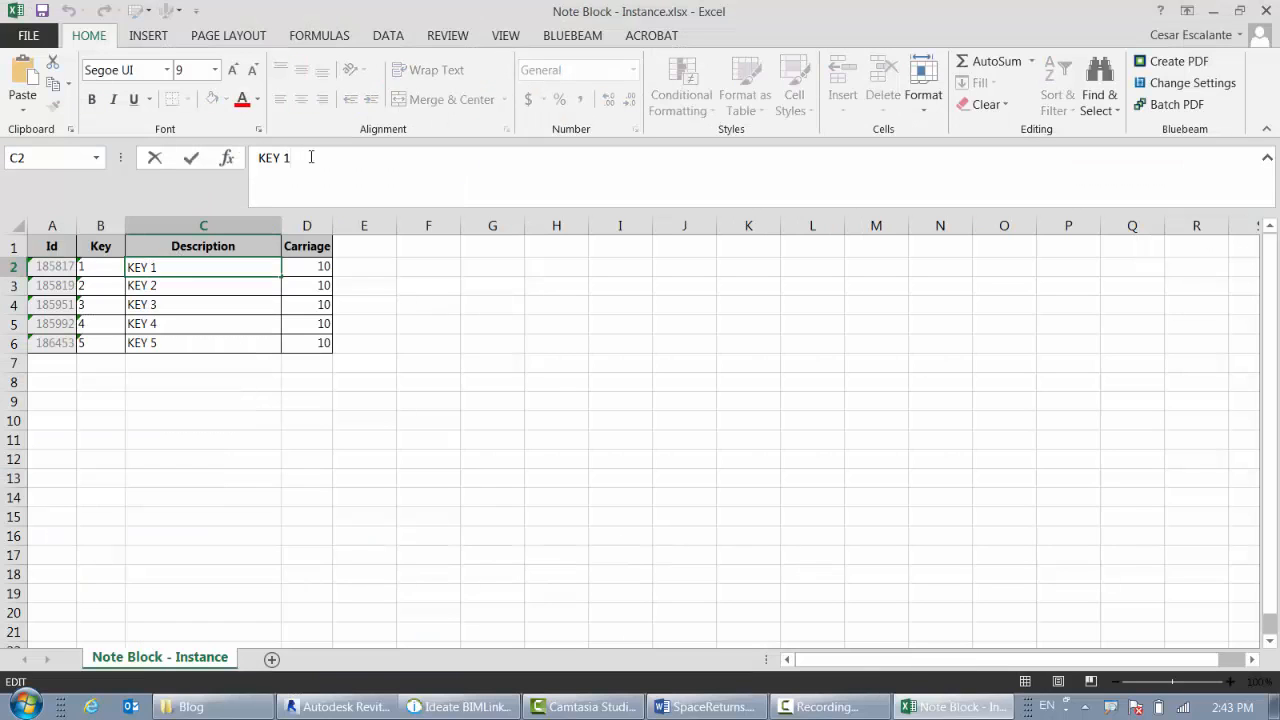
Step: Add "LINE 2" on a second line within the KEY 1 description in cell C2
key("alt+Return")
type("LINE 2")
left_click(176, 282)
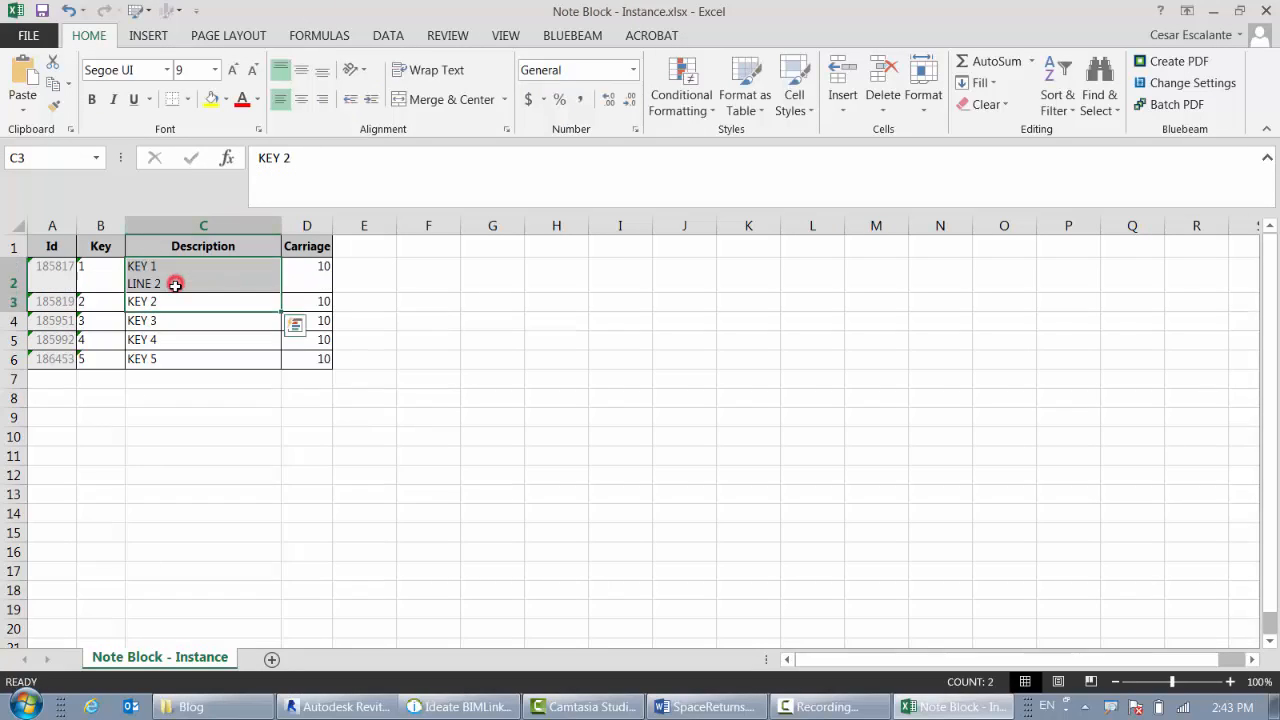
Step: Add "LINE 2" and "LINE 3" on separate new lines within the KEY 2 description in cell C3
left_click(171, 304)
left_click(300, 157)
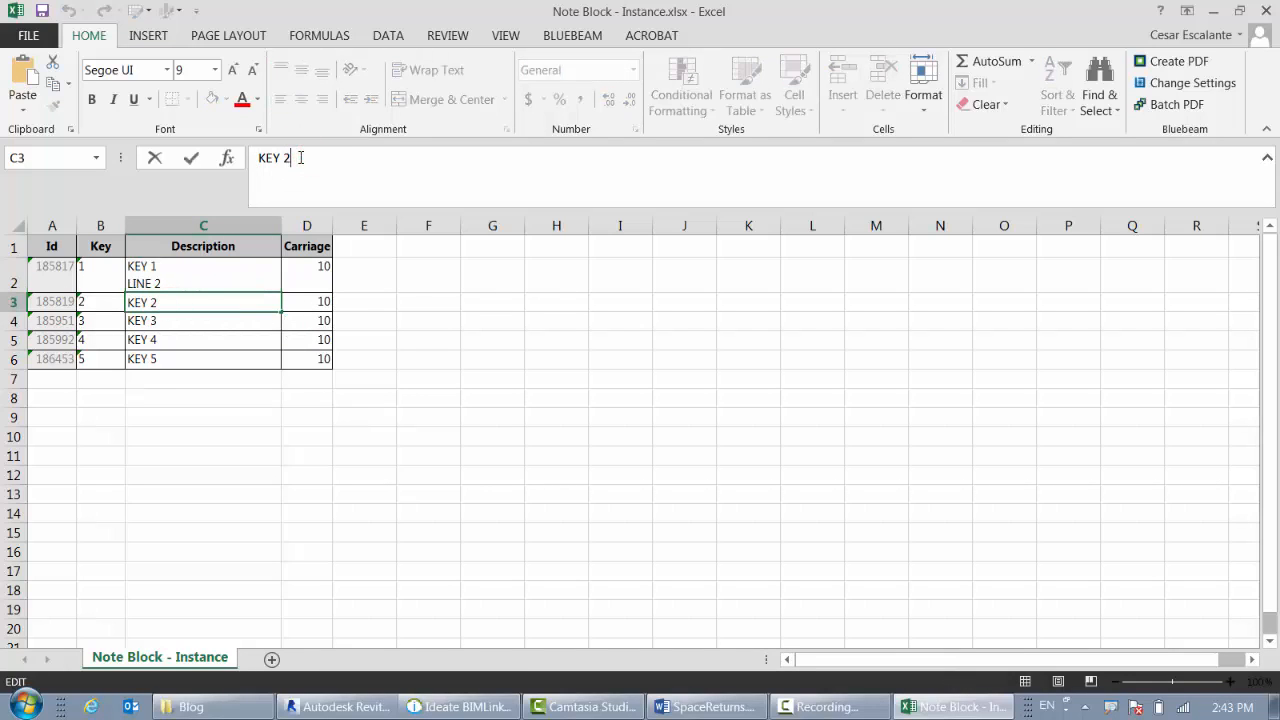
key("alt+Return")
type("LINE 2")
key("alt+Return")
type("LINE 3")
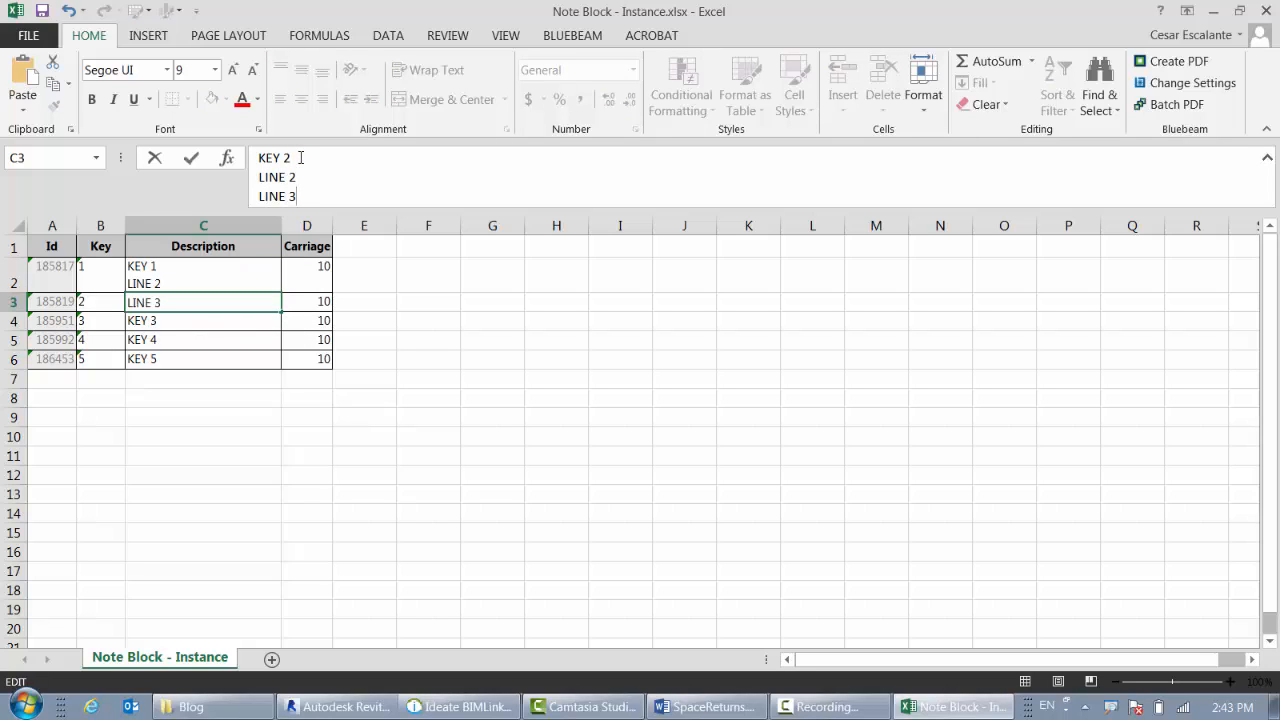
left_click(234, 320)
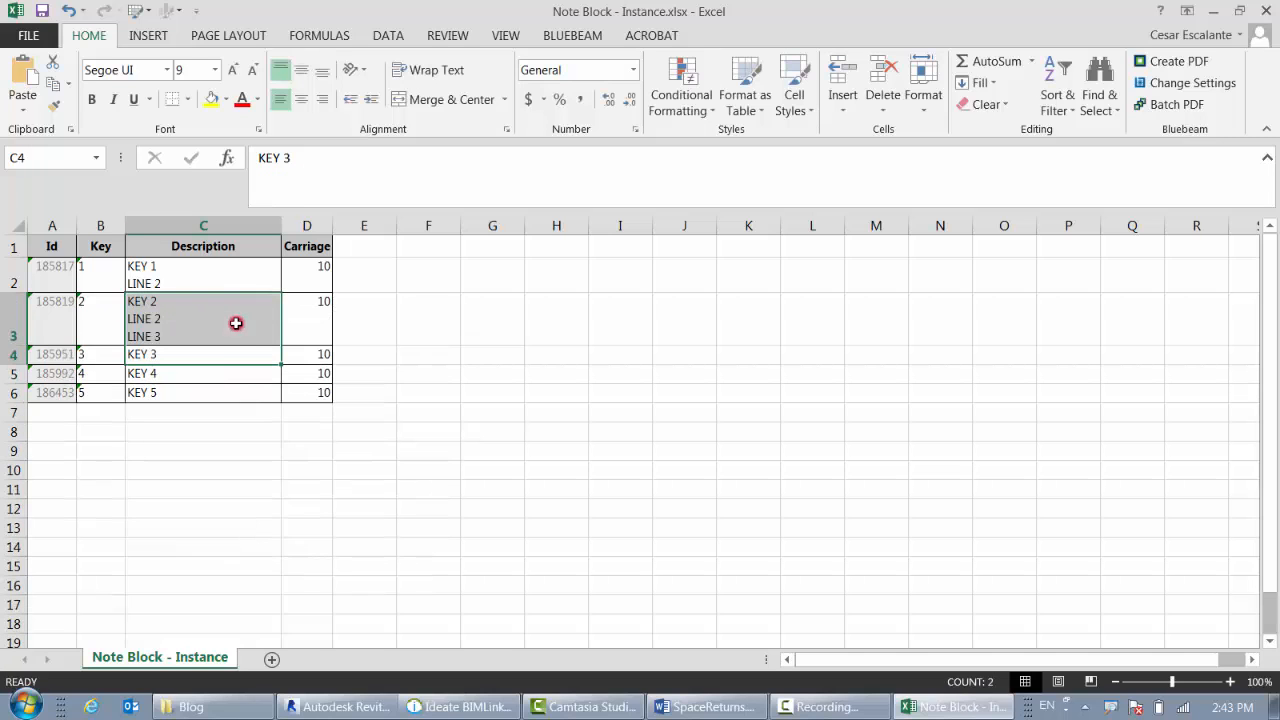
Step: Add "LINE 4" on a second line within the KEY 3 description in cell C4
left_click(205, 358)
left_click(308, 152)
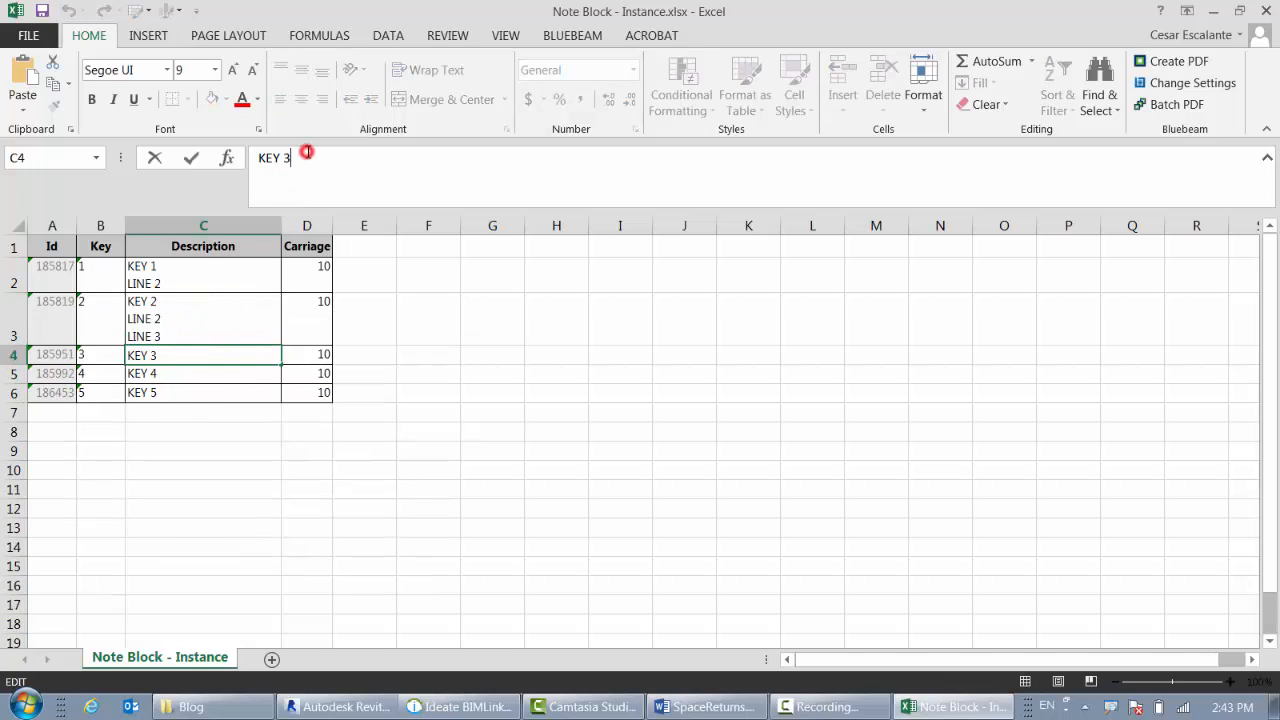
key("alt+Return")
type("LINE 4")
left_click(317, 431)
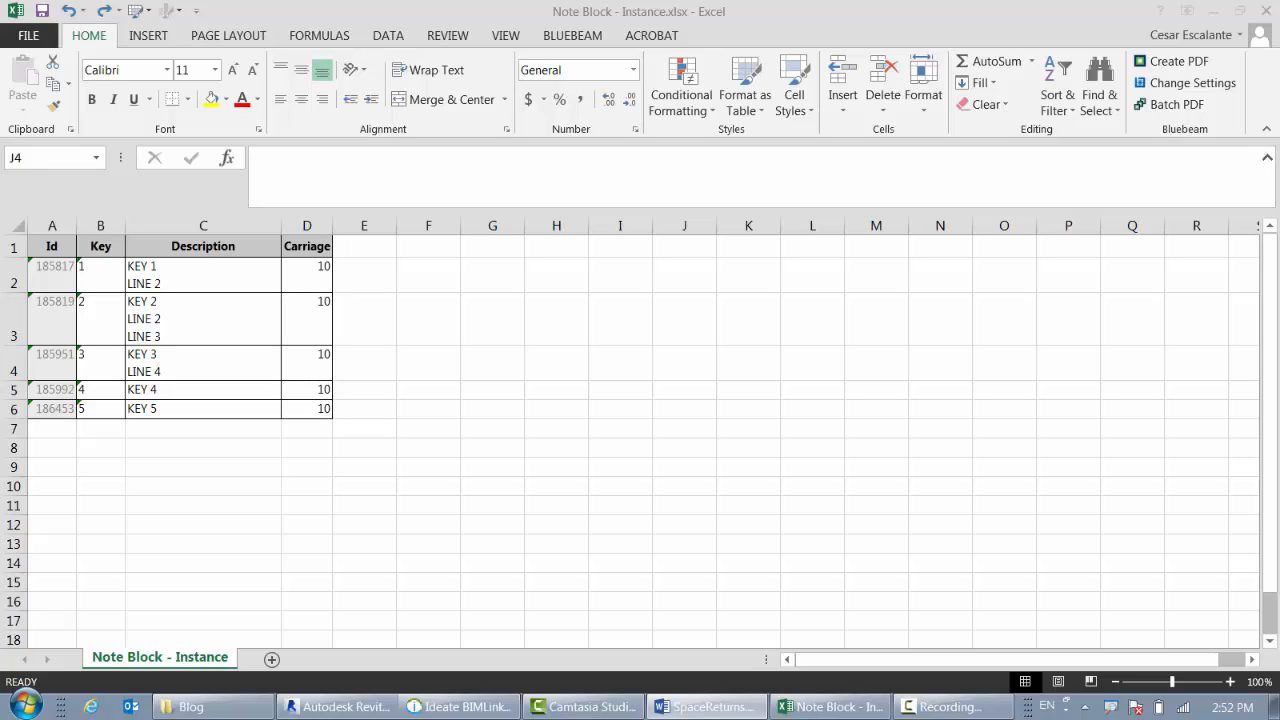
Step: Replace the Carriage value in cell D2 with the formula =POWER(10,LEN(C2)-LEN(SUBSTITUTE(C2,CHAR(10),"")))*10
left_click(285, 160)
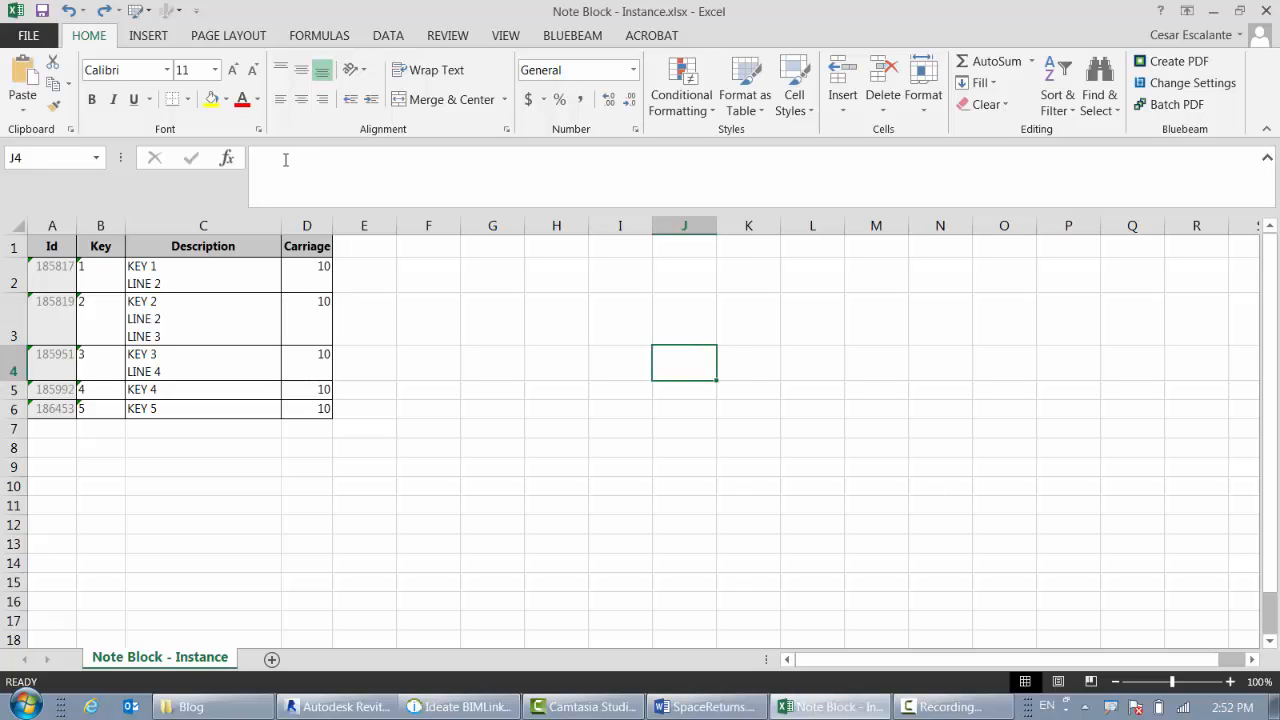
left_click(311, 273)
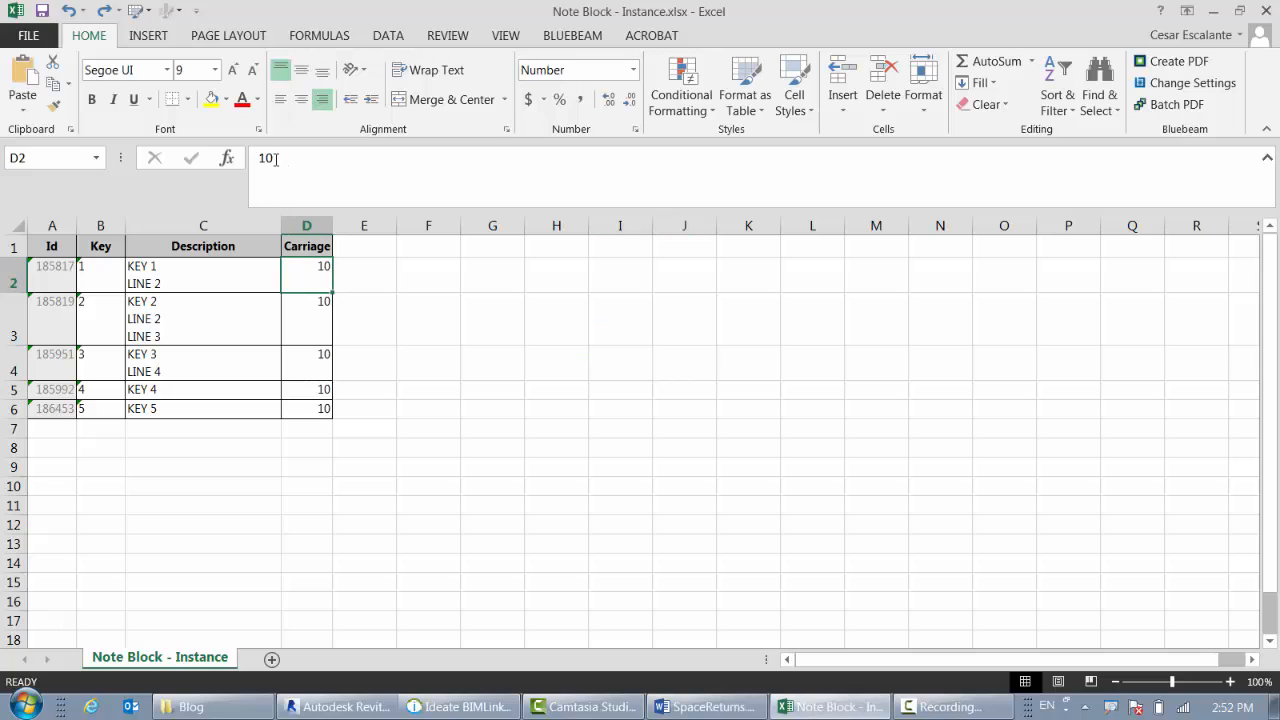
left_click_drag(276, 158, 250, 160)
key("Delete")
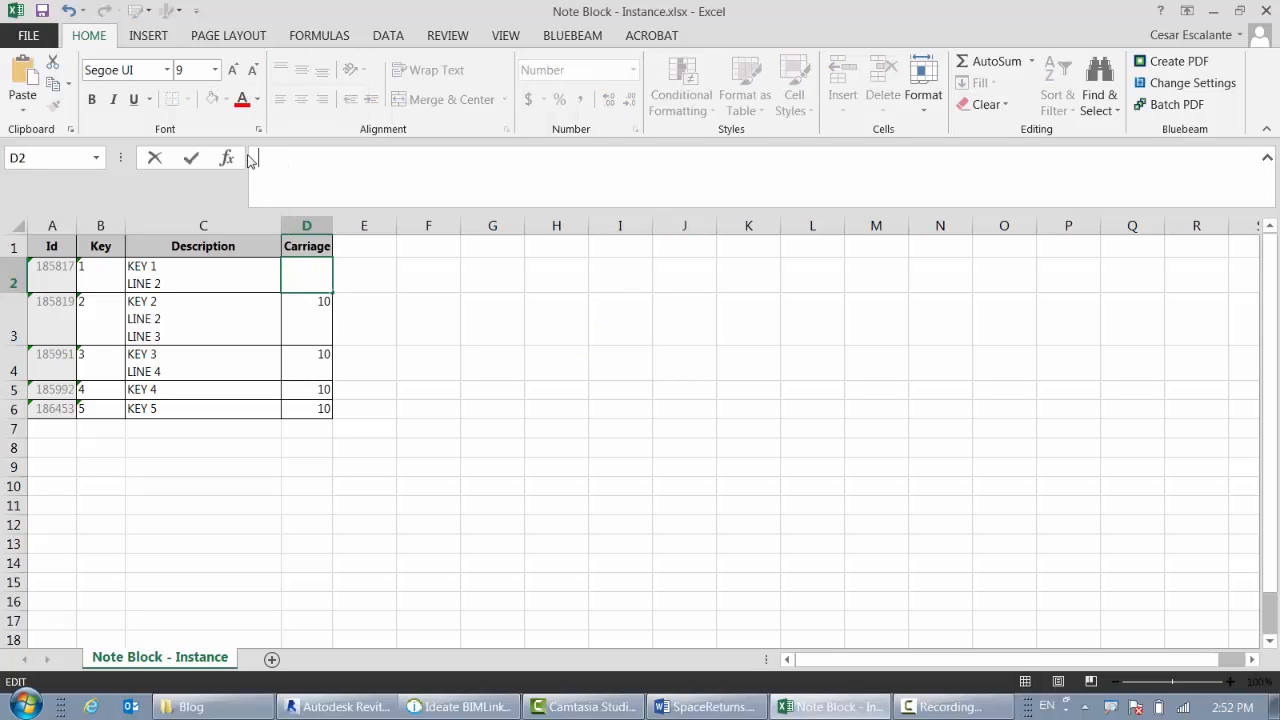
type("=POWER(10,LEN(C2)-LEN(SUBSTITUTE(C2,CHAR(10),\"\")))*10")
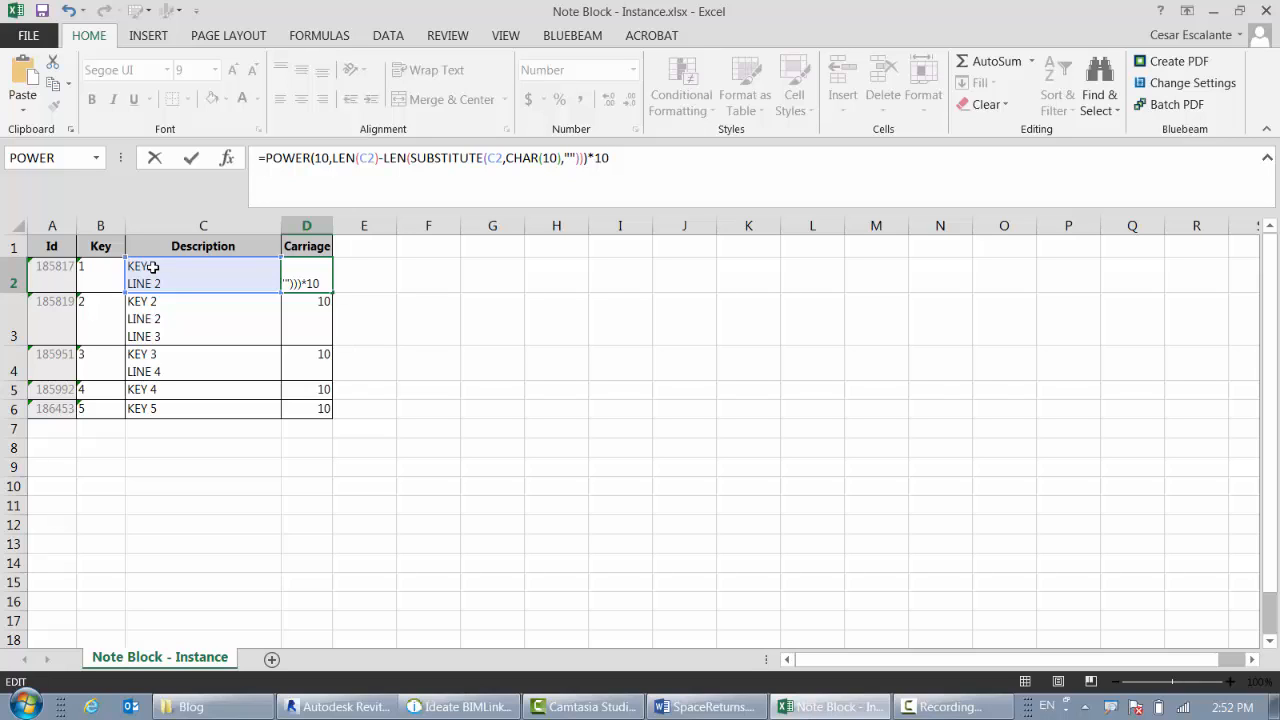
left_click(371, 267)
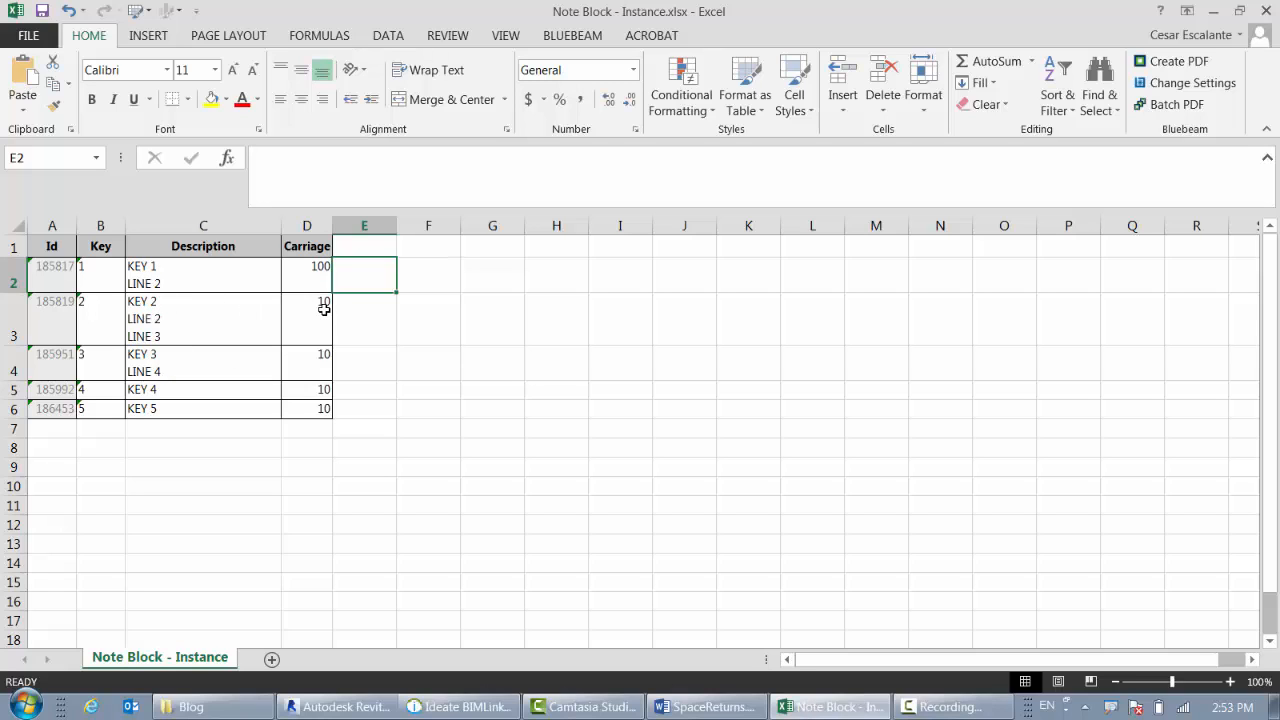
Step: Copy the Carriage formula from cell D2 into cells D3 through D6
left_click(320, 270)
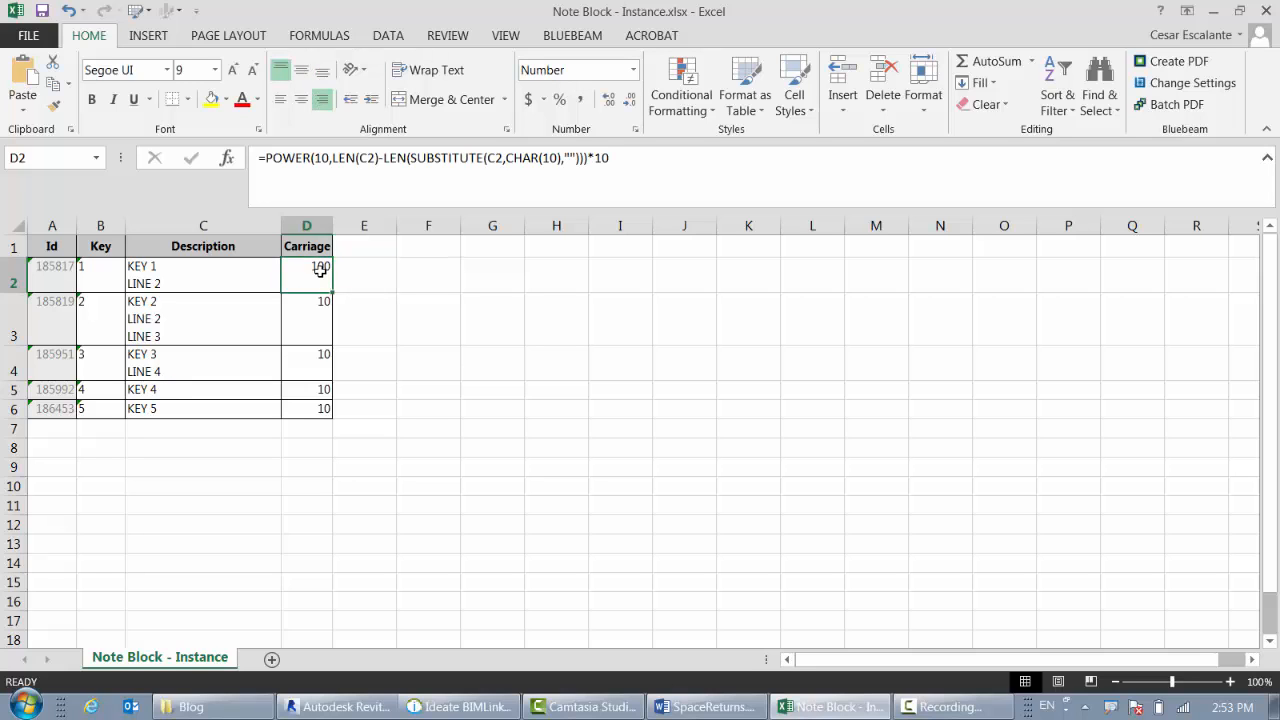
key("ctrl+c")
left_click_drag(322, 299, 315, 409)
key("ctrl+v")
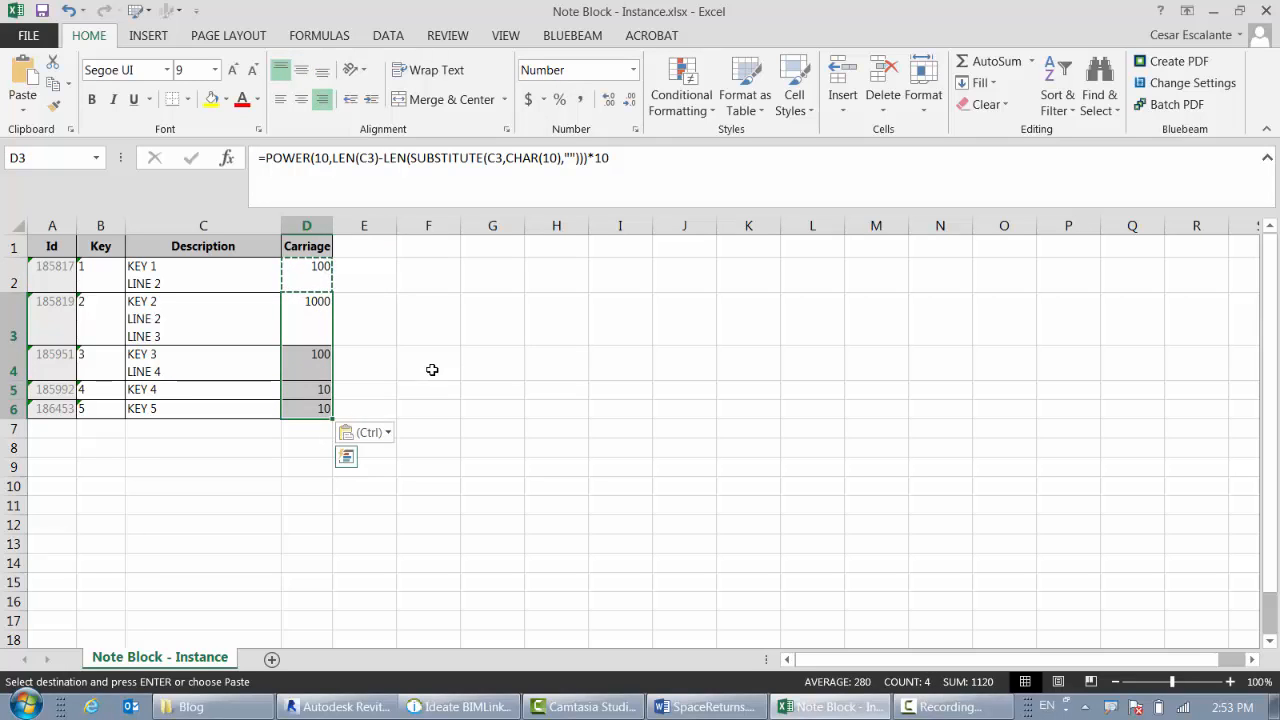
Step: Add "LINE 4" on a new line at the end of the KEY 2 description in cell C3
left_click(168, 327)
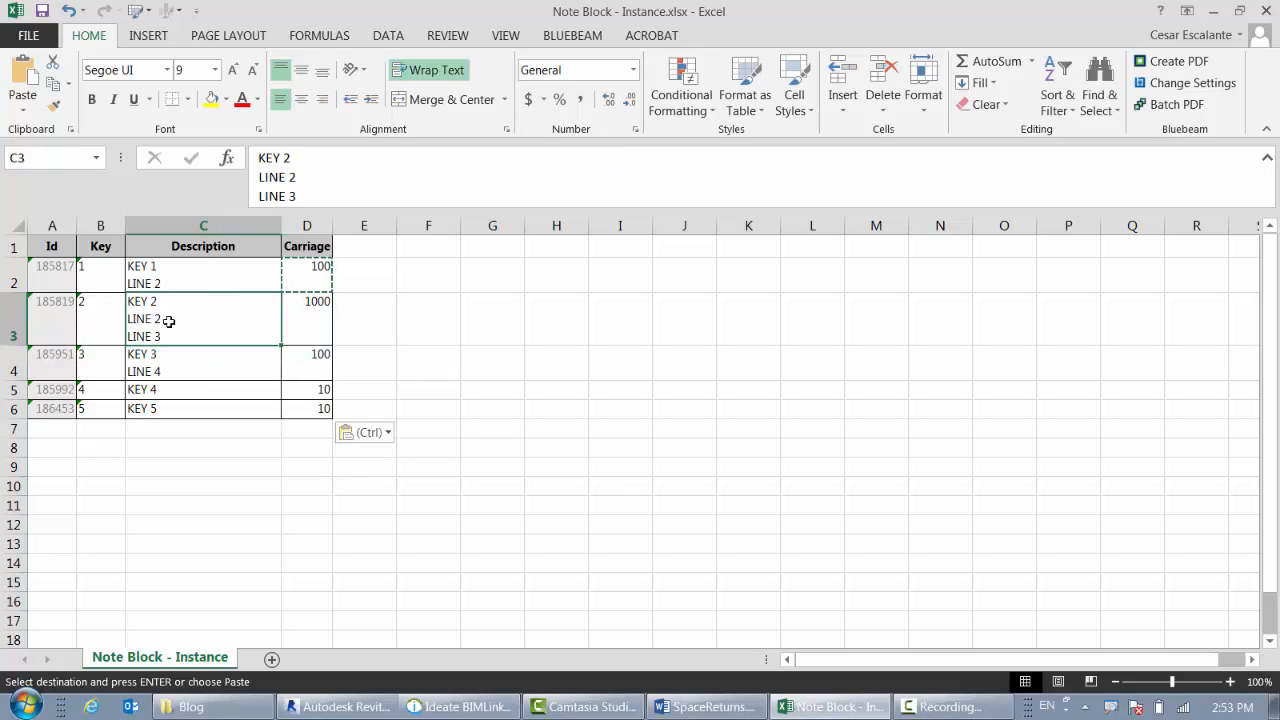
left_click(312, 203)
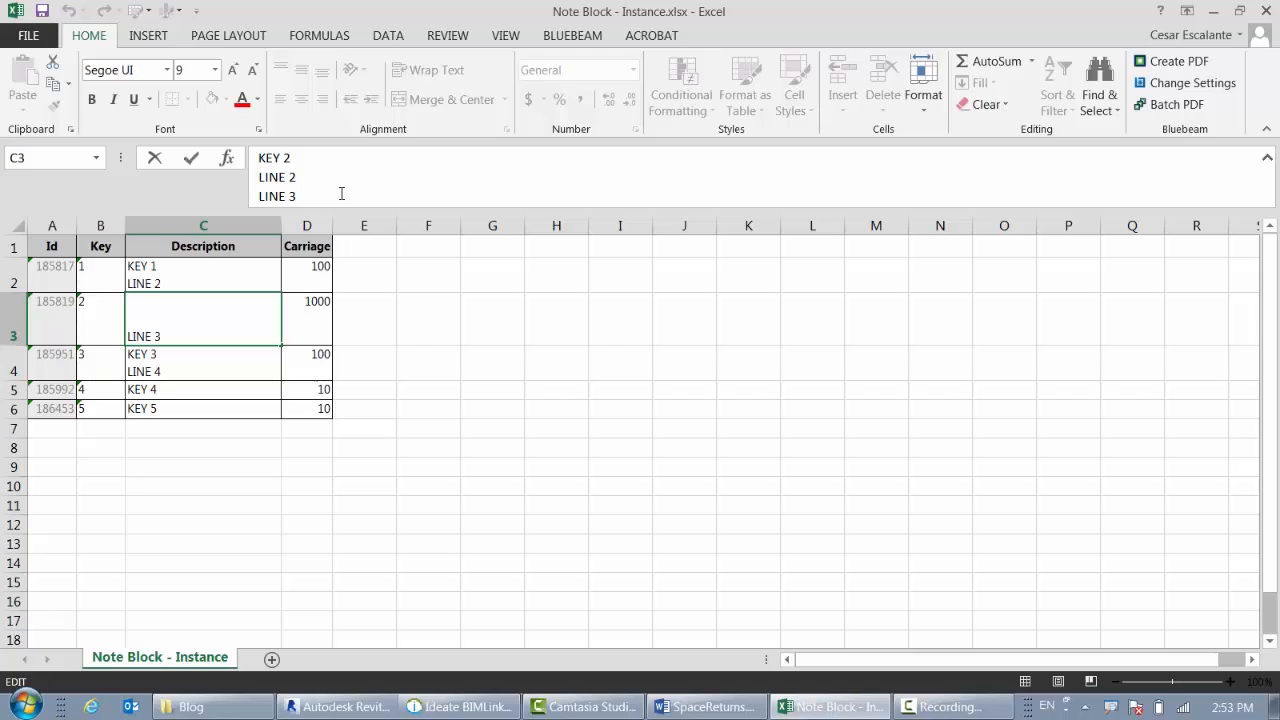
key("alt+Return")
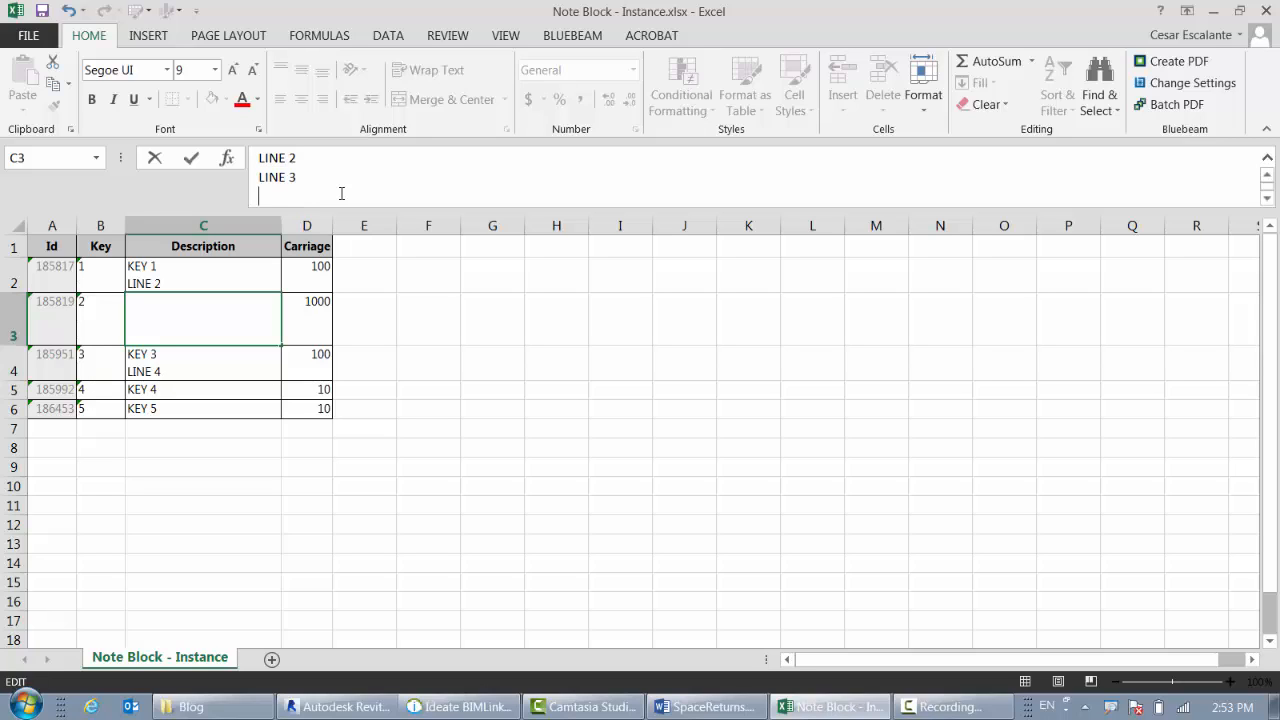
type("LINE 4")
left_click(419, 471)
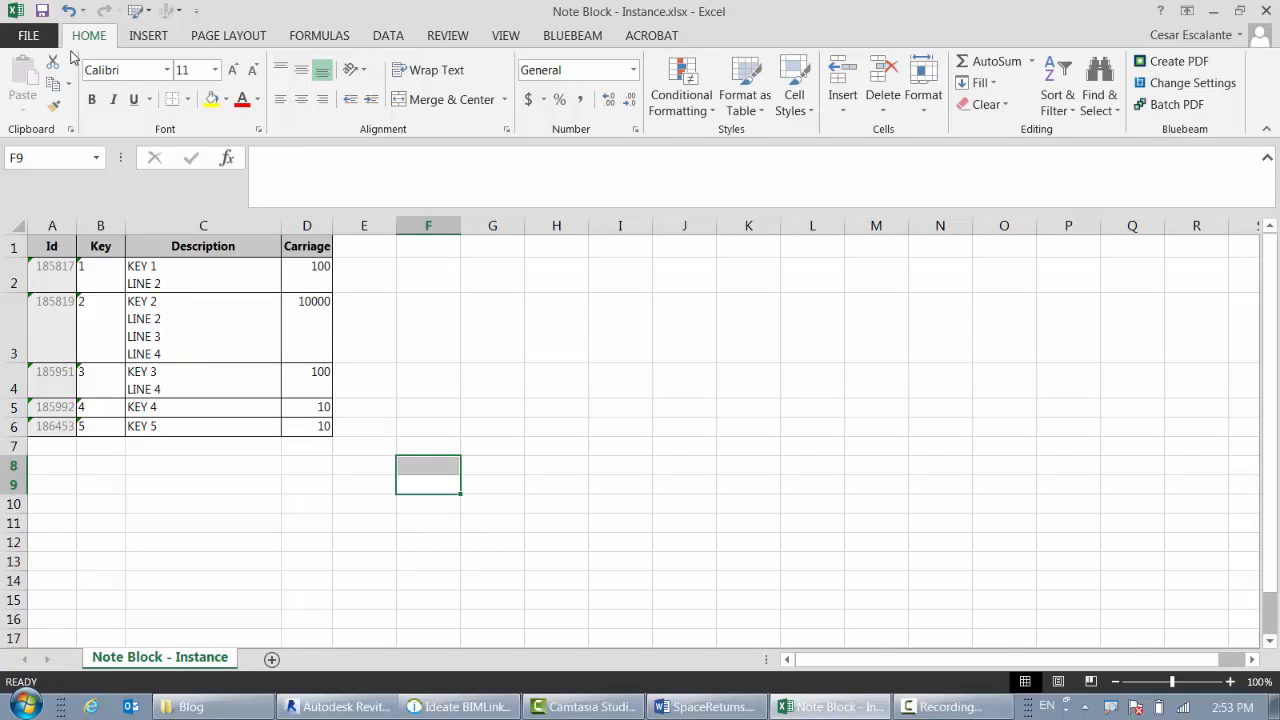
Step: Save the Note Block - Instance workbook and close Excel to return to Ideate BIMLink in Revit
left_click(25, 37)
left_click(46, 185)
left_click(1265, 10)
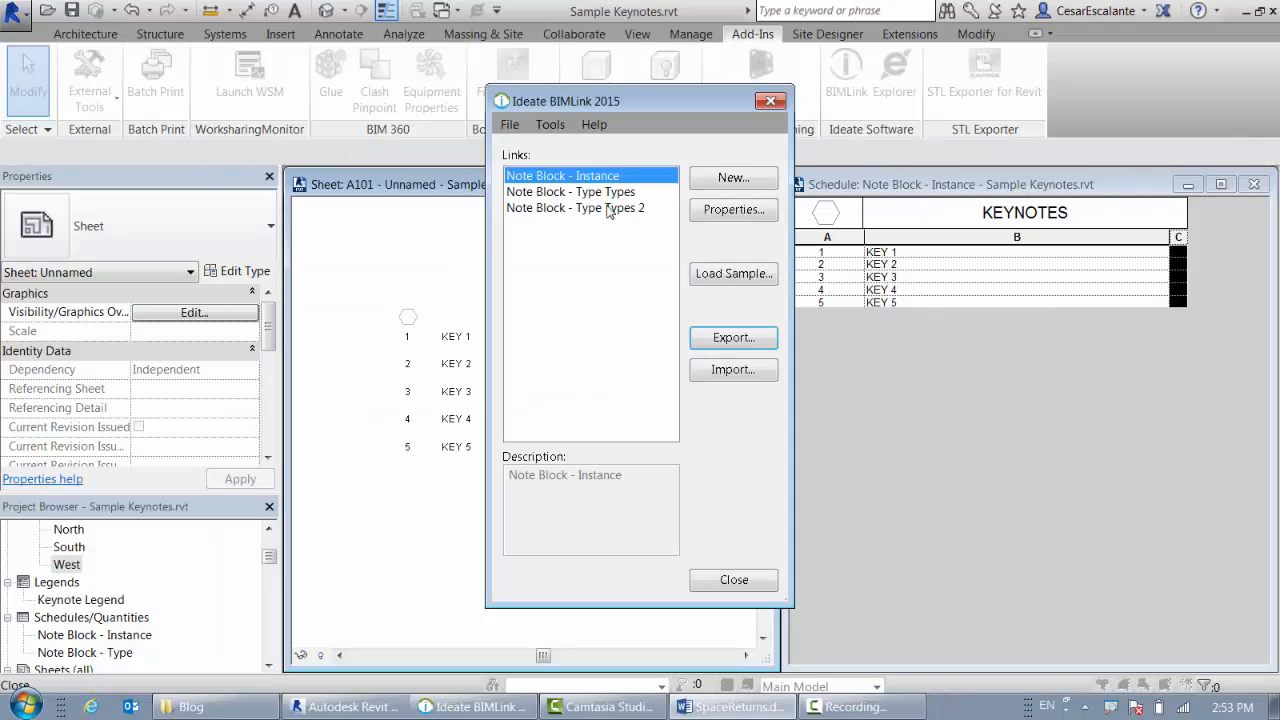
Step: Import Note Block - Instance.xlsx from drive D into the Note Block - Instance link, and close Ideate BIMLink
left_click(733, 369)
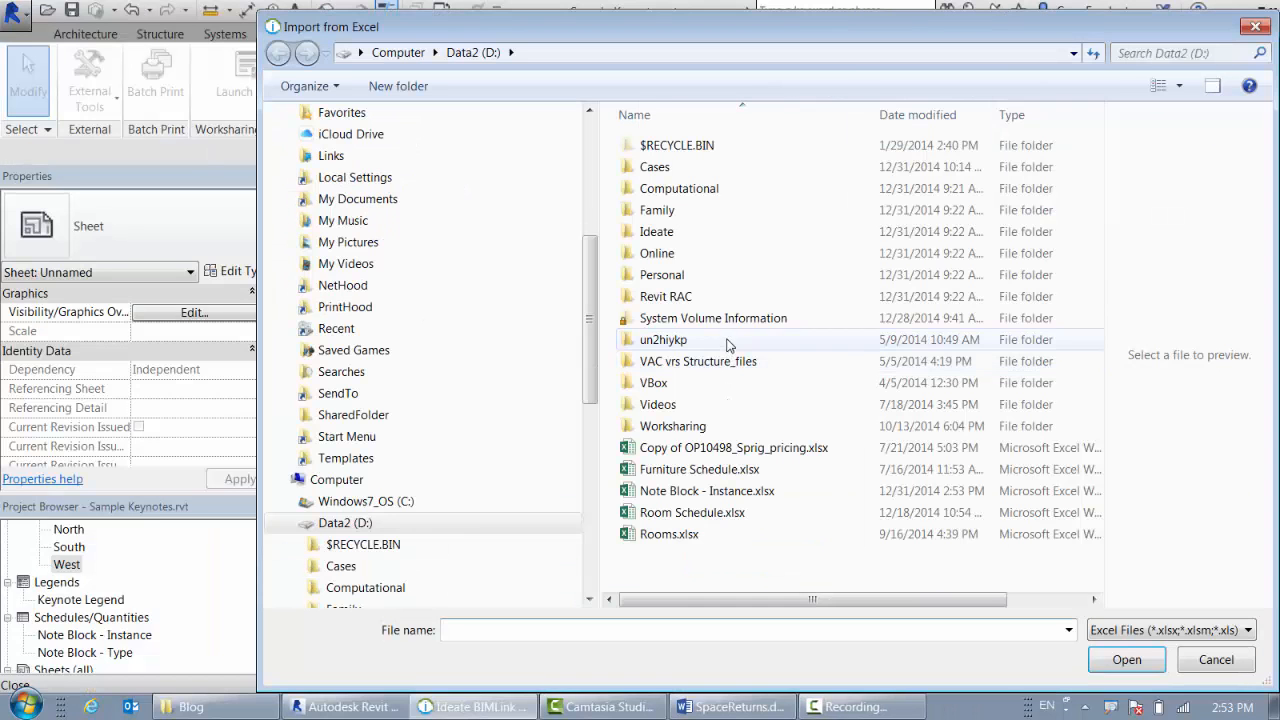
left_click(729, 495)
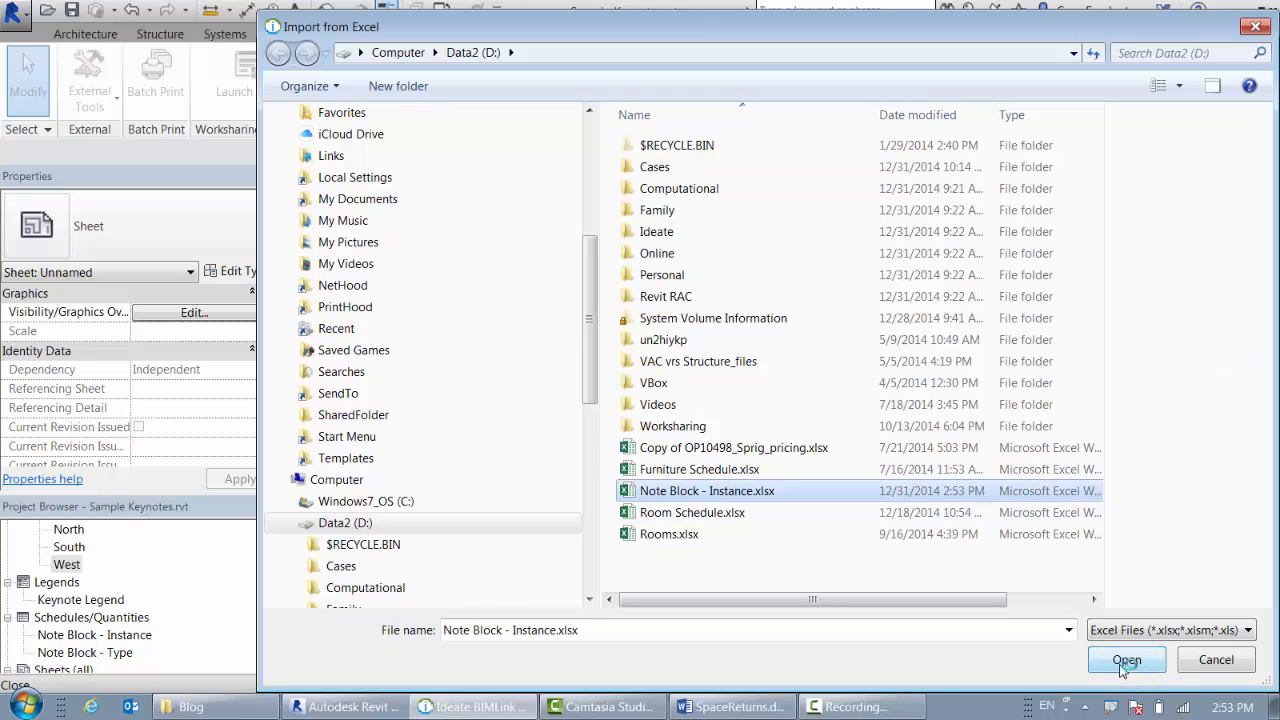
left_click(1124, 664)
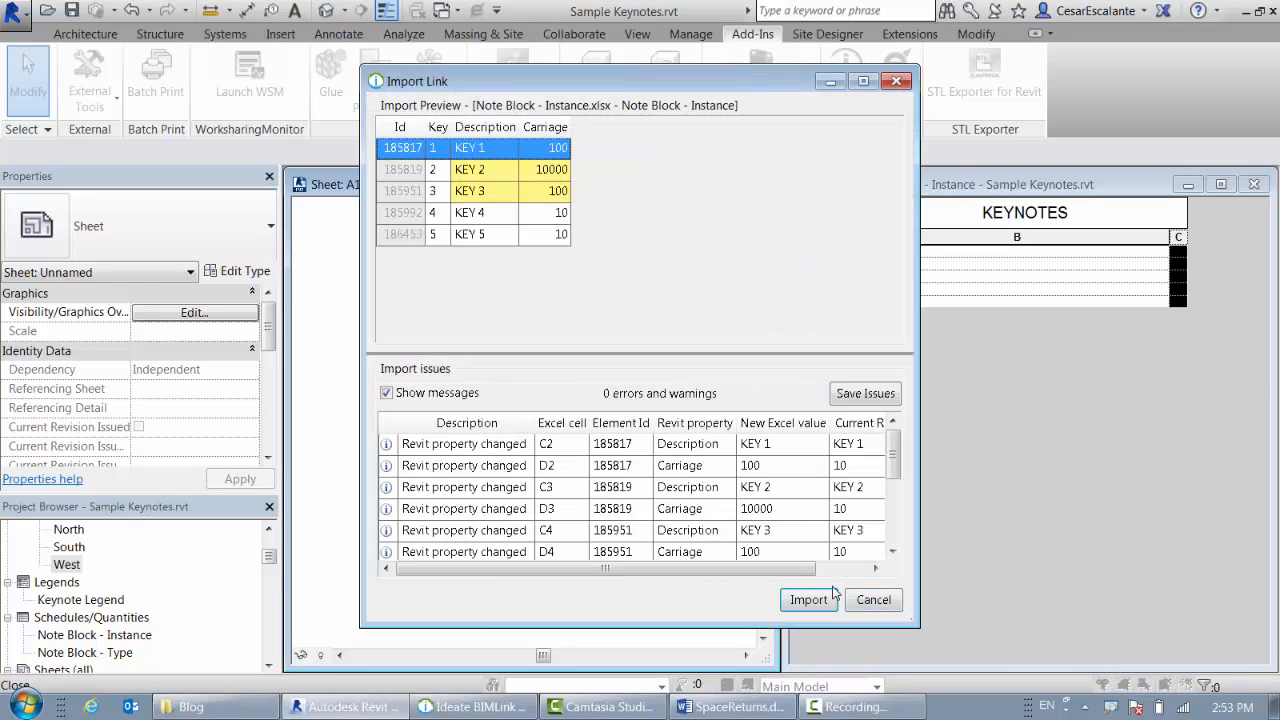
left_click(812, 600)
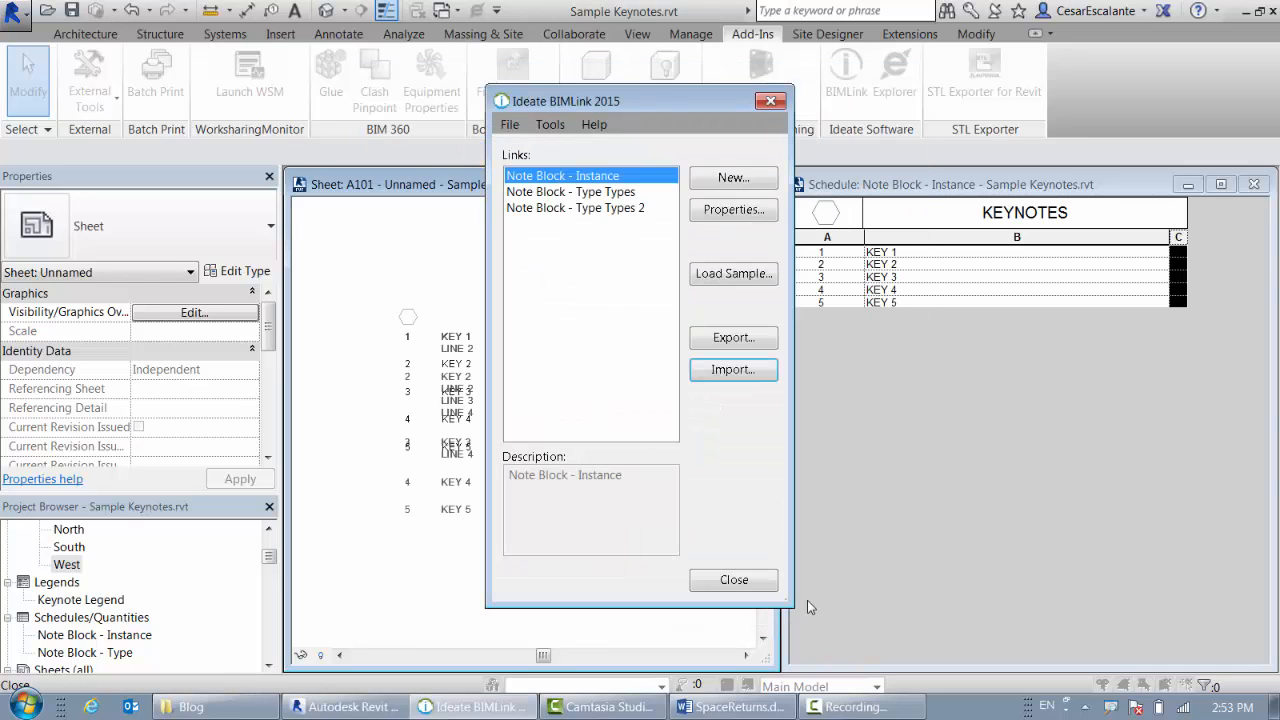
left_click(734, 580)
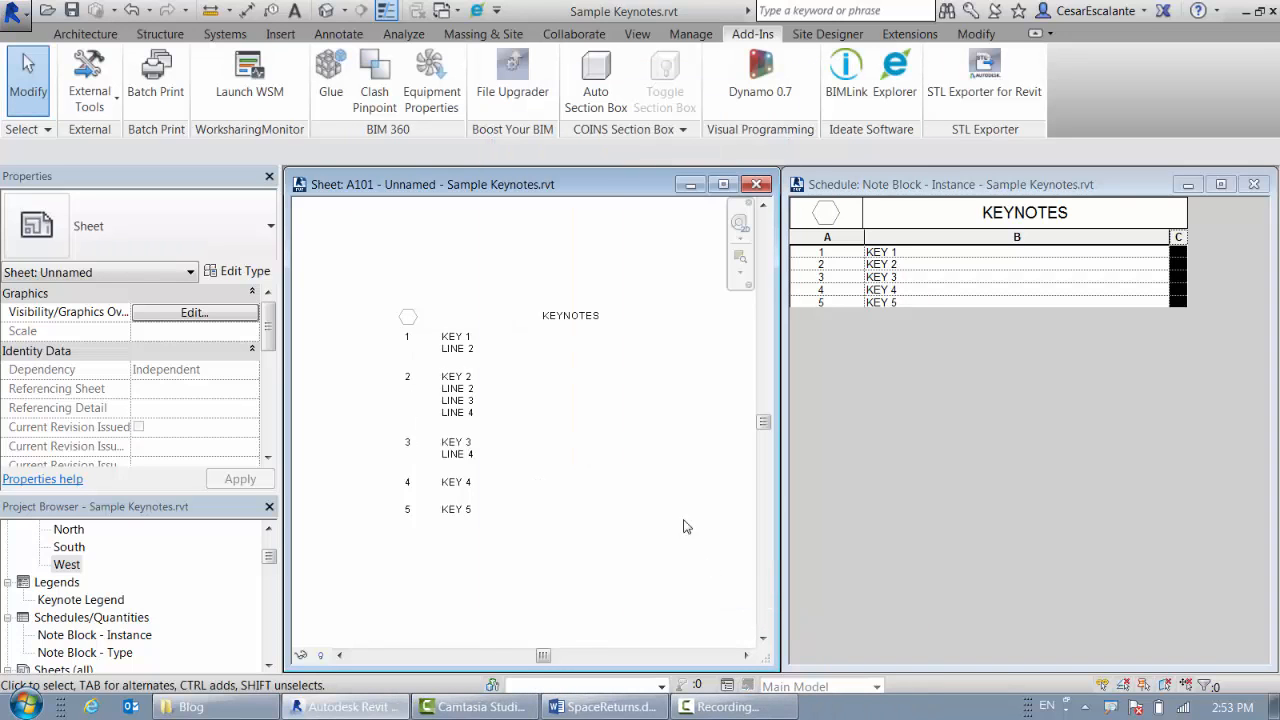
Step: Select the keynote schedule on sheet A101 to check its row heights against the hidden Carriage column, and deselect it
left_click(473, 377)
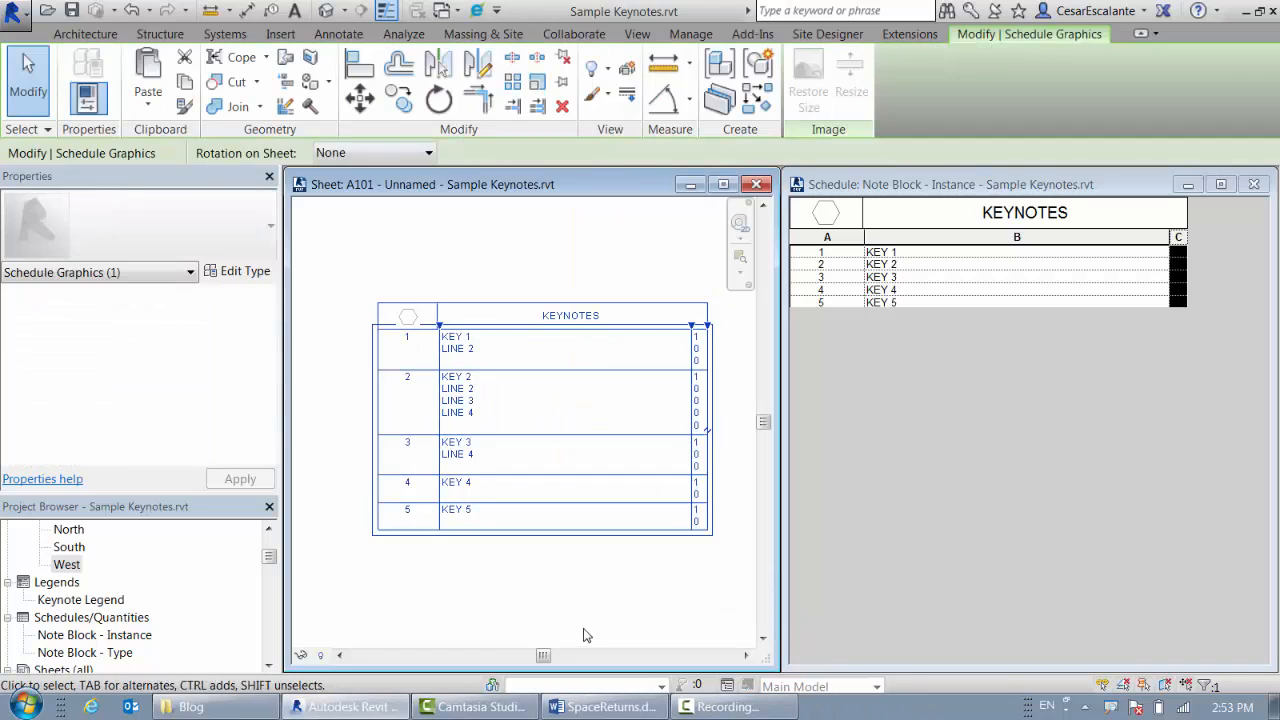
key("Escape")
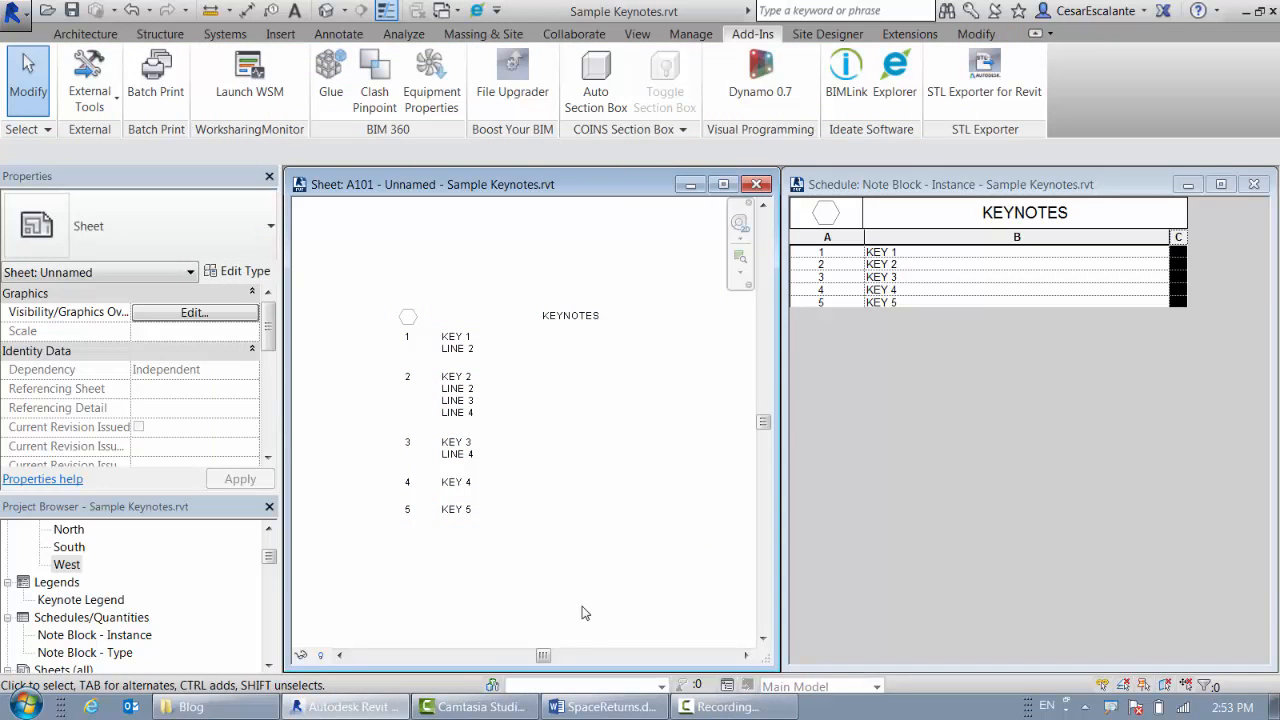